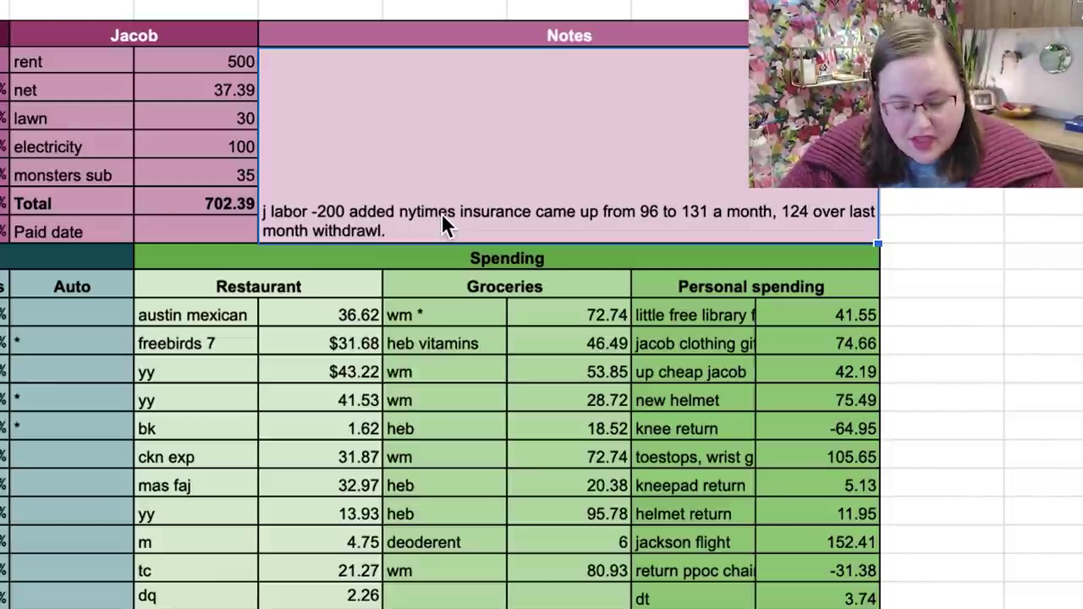
Review the first month's restaurant, grocery and personal spending entries and compare allotted with actual personal expenses.
scroll(442, 213, down, 2)
scroll(441, 212, down, 2)
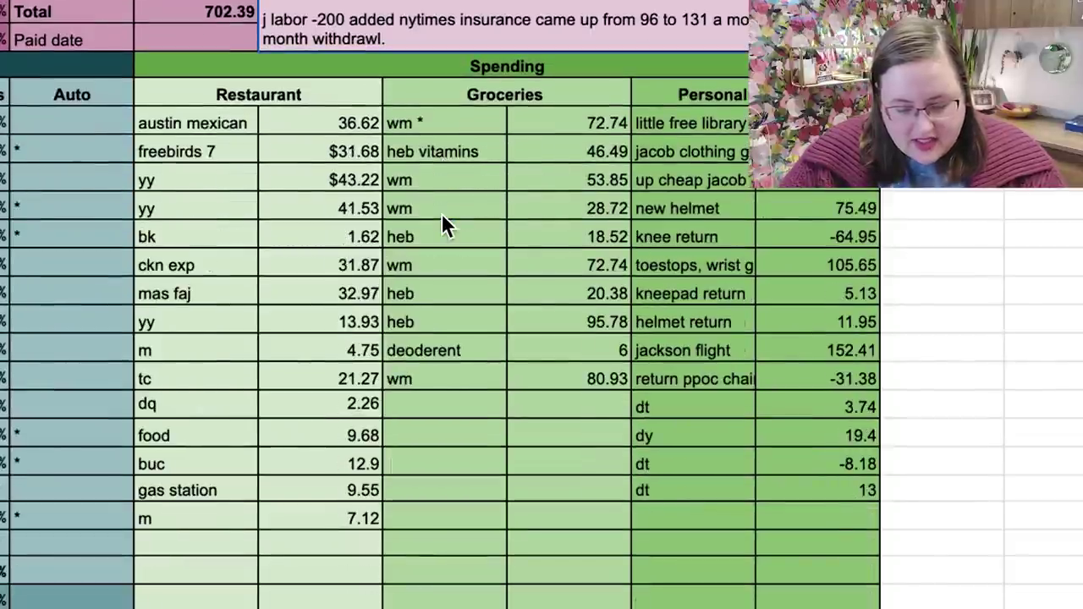
scroll(441, 212, left, 10)
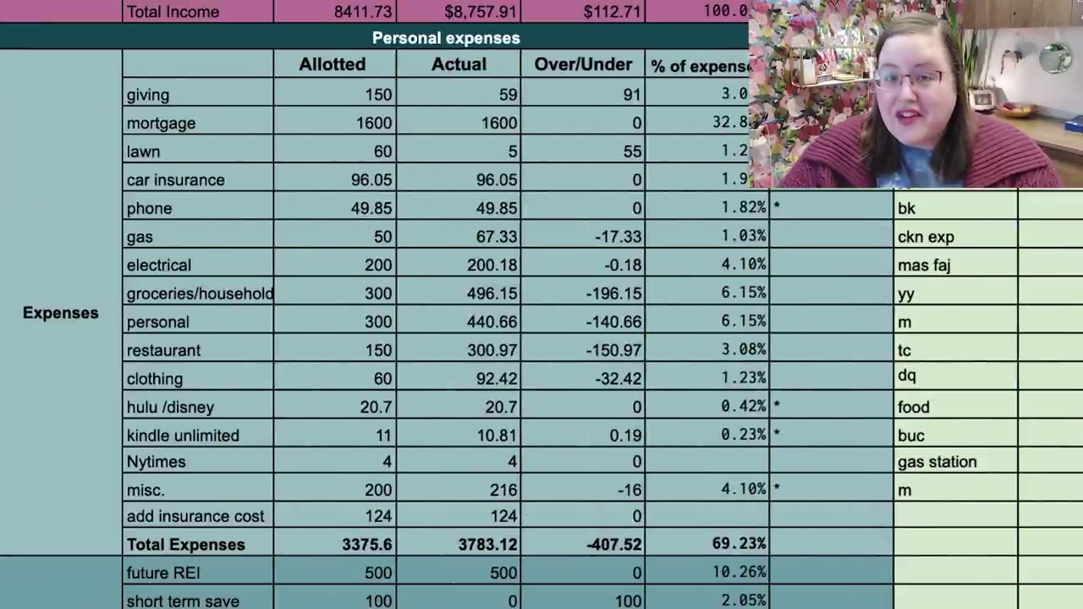
scroll(542, 305, down, 1)
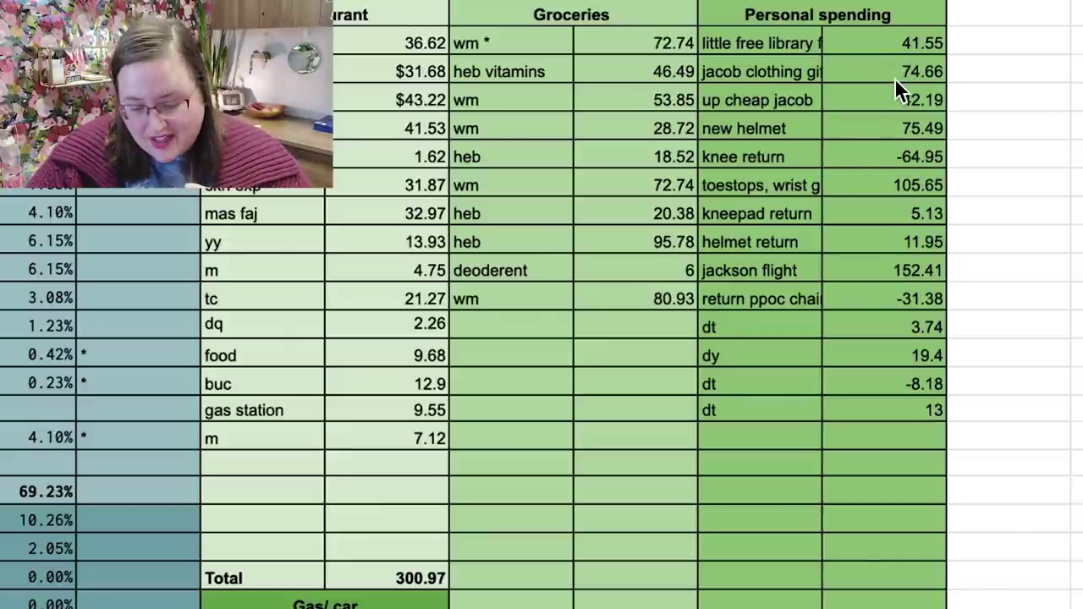
scroll(895, 79, down, 3)
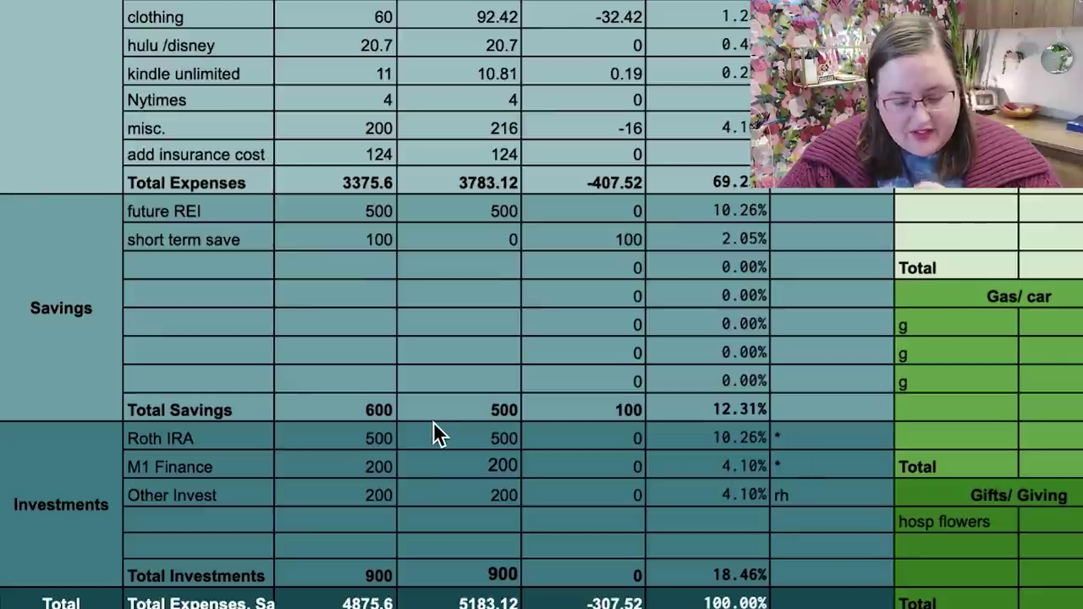
Examine the first month's savings, investments, business and property figures, down to the Actions Taken summary.
scroll(521, 592, down, 5)
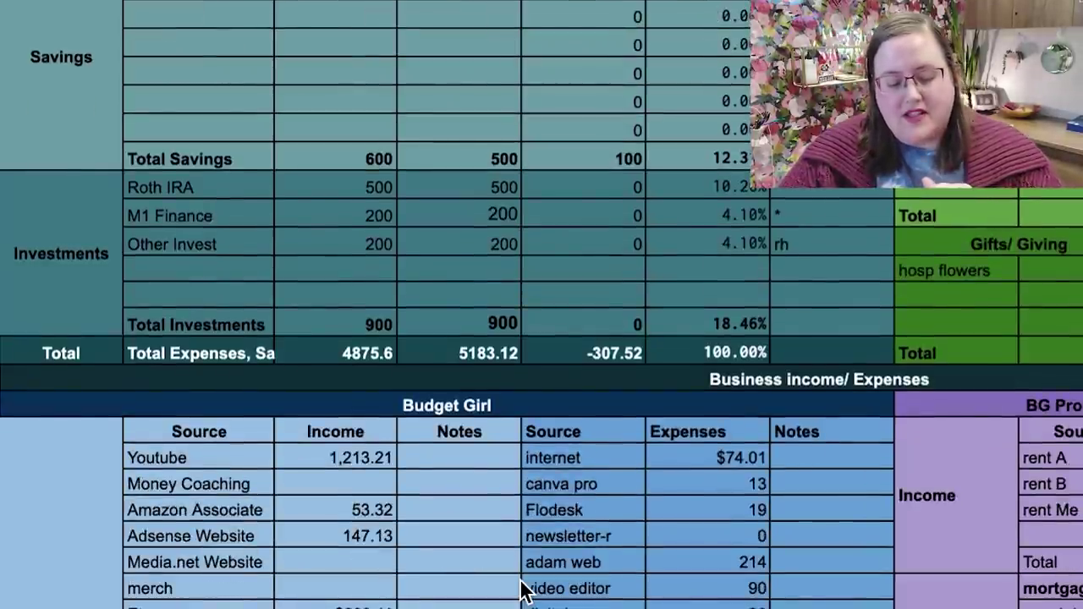
scroll(520, 590, down, 8)
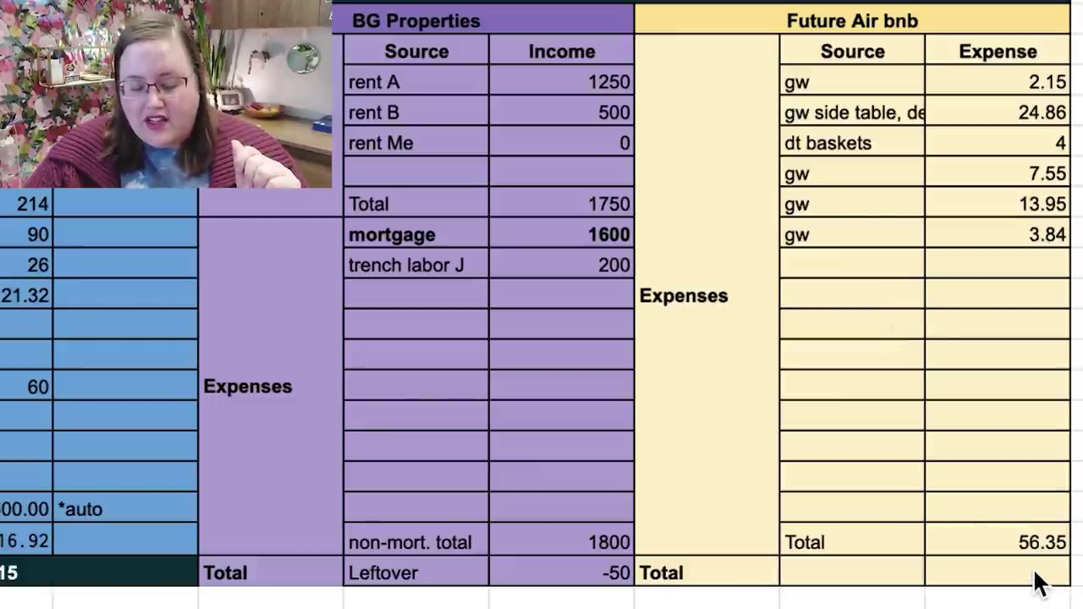
scroll(1039, 584, down, 3)
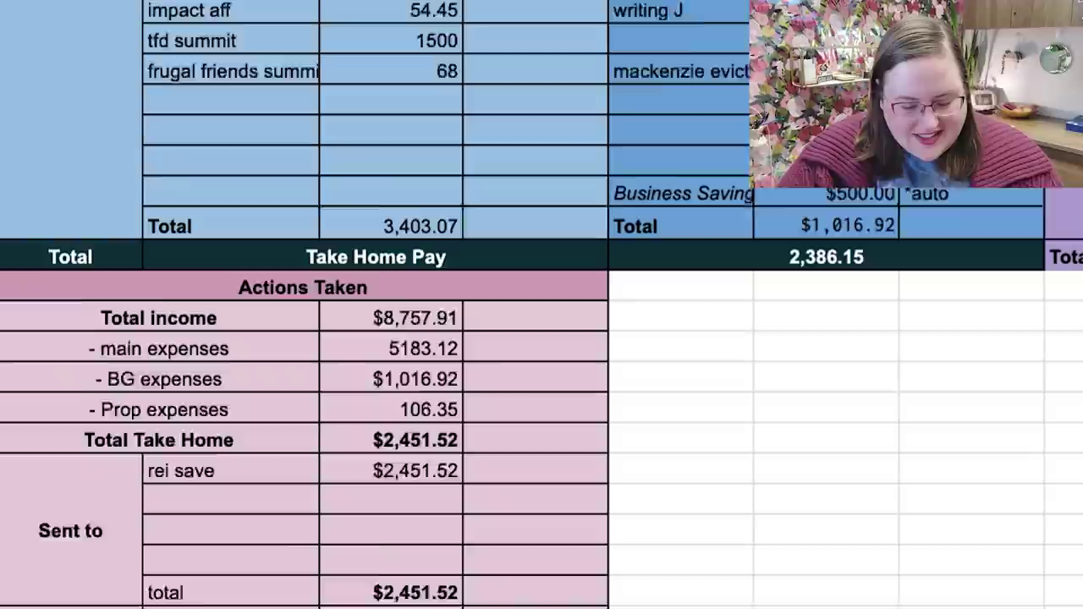
scroll(317, 484, down, 1)
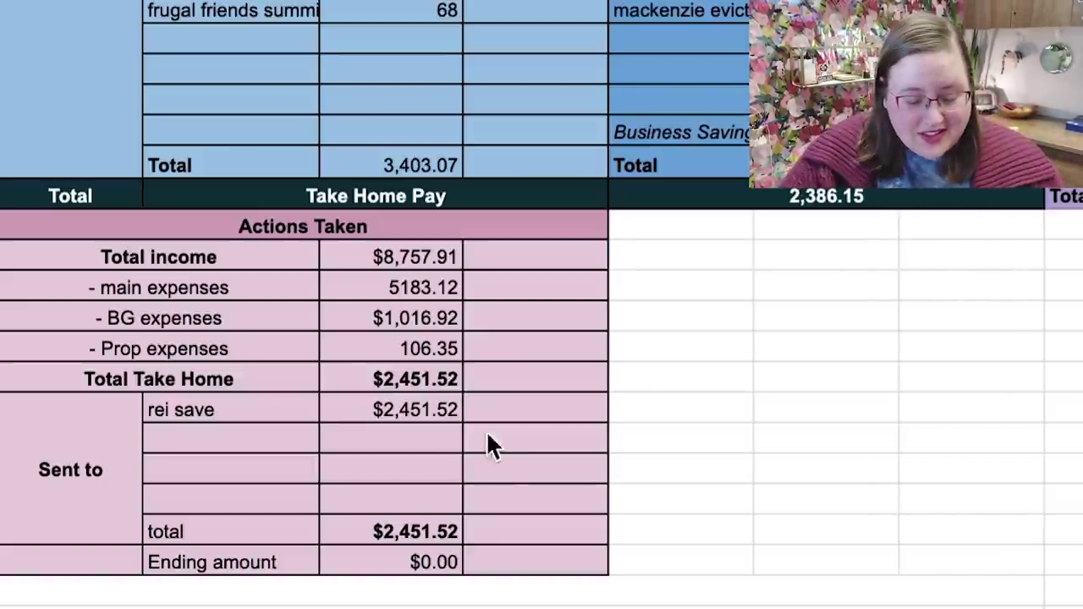
scroll(498, 453, down, 1)
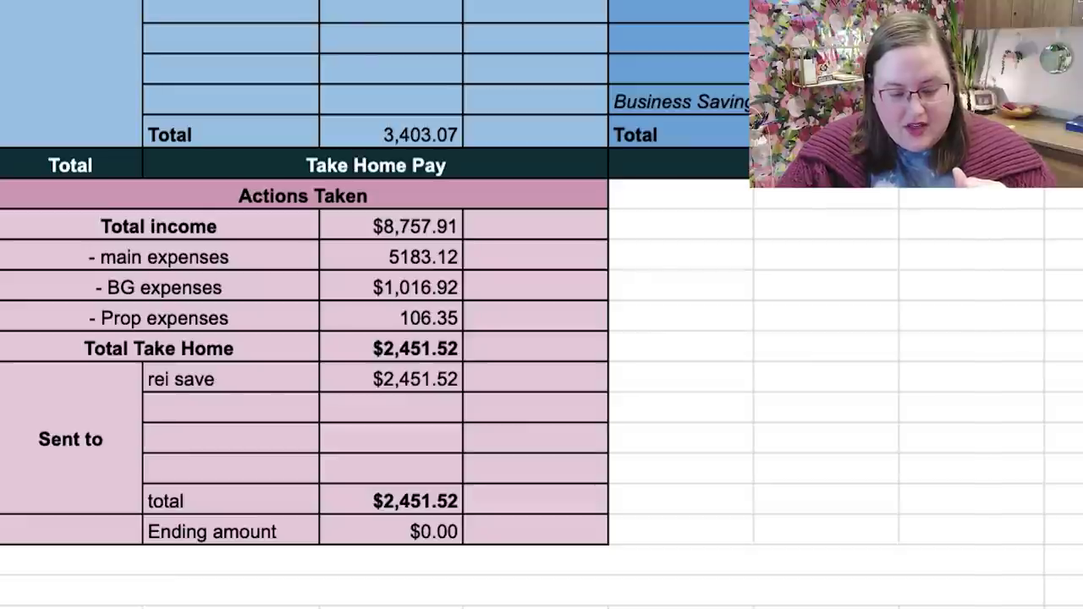
Compare allotted and actual amounts in the September 2021 income and personal expenses sections.
scroll(541, 339, up, 10)
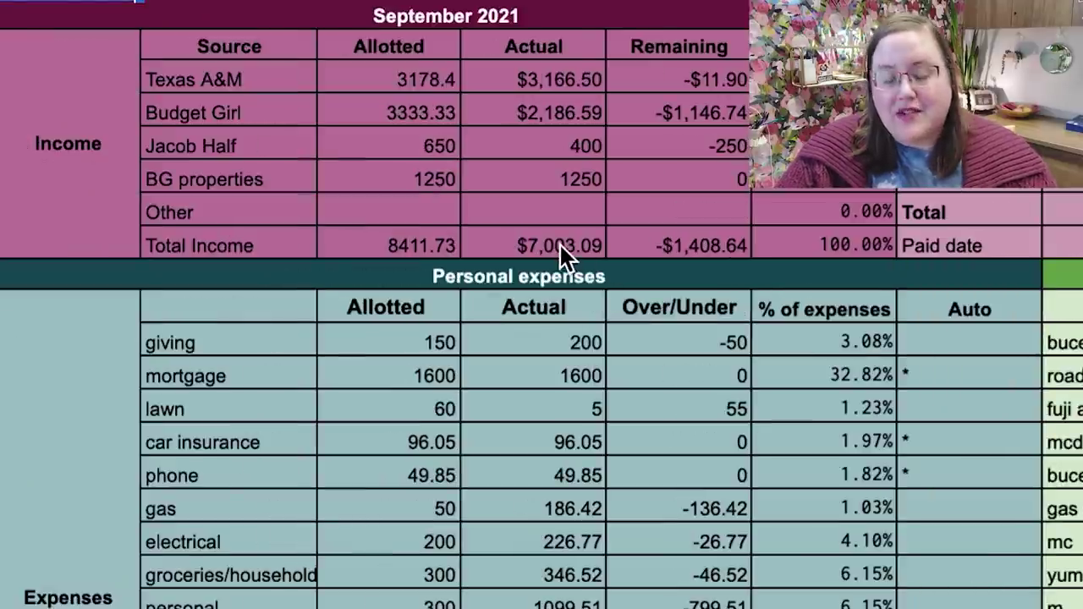
scroll(599, 273, down, 2)
scroll(601, 276, down, 1)
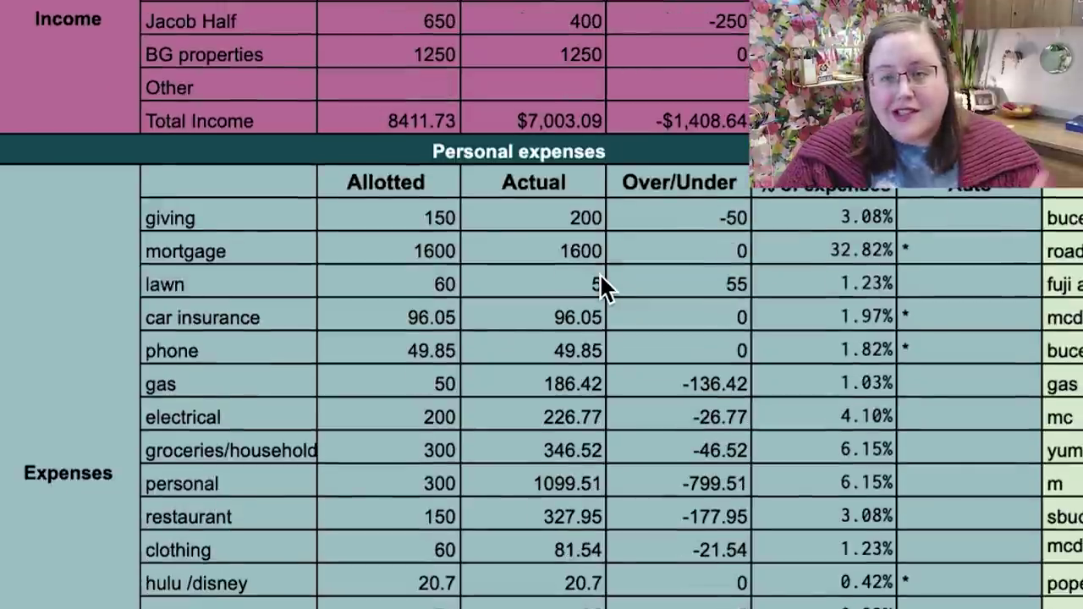
scroll(601, 277, up, 2)
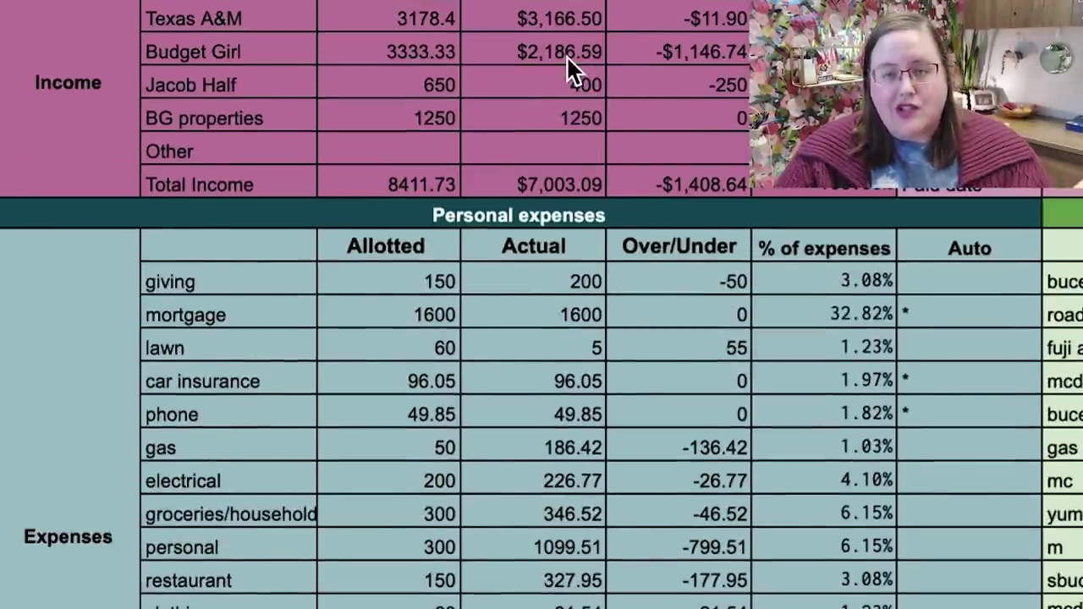
scroll(693, 262, down, 3)
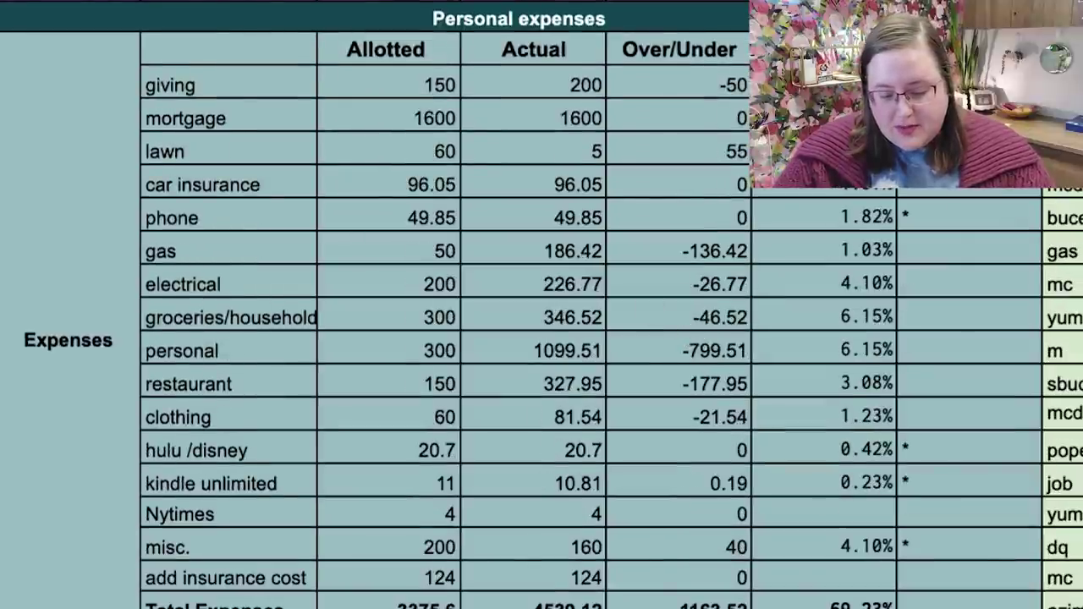
Review the September spending lists for restaurants, groceries, personal spending, gas, clothing, gifts and miscellaneous items.
scroll(541, 338, down, 1)
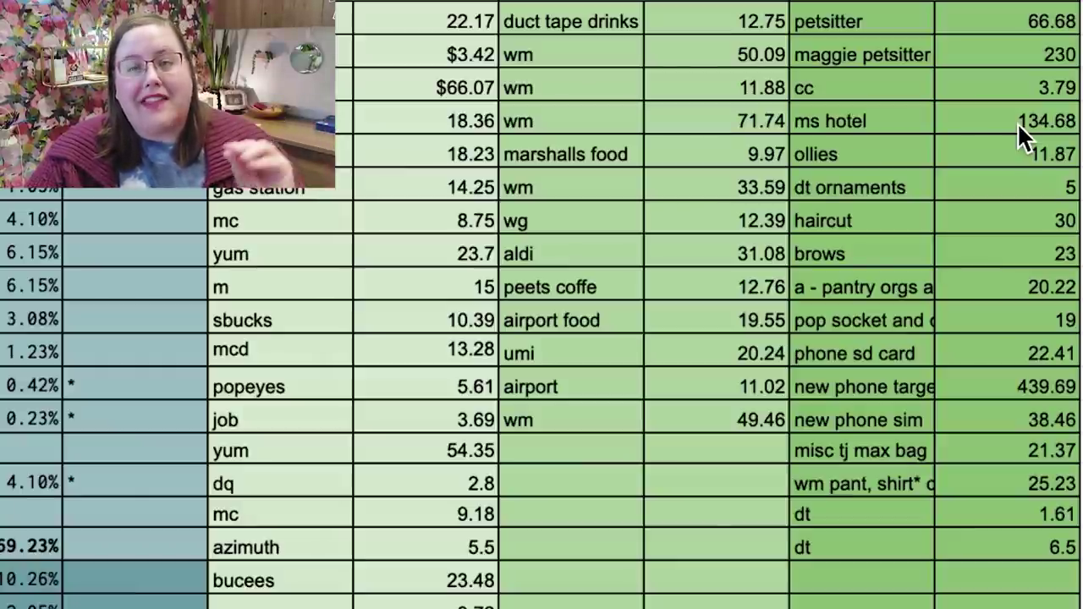
scroll(1017, 122, down, 2)
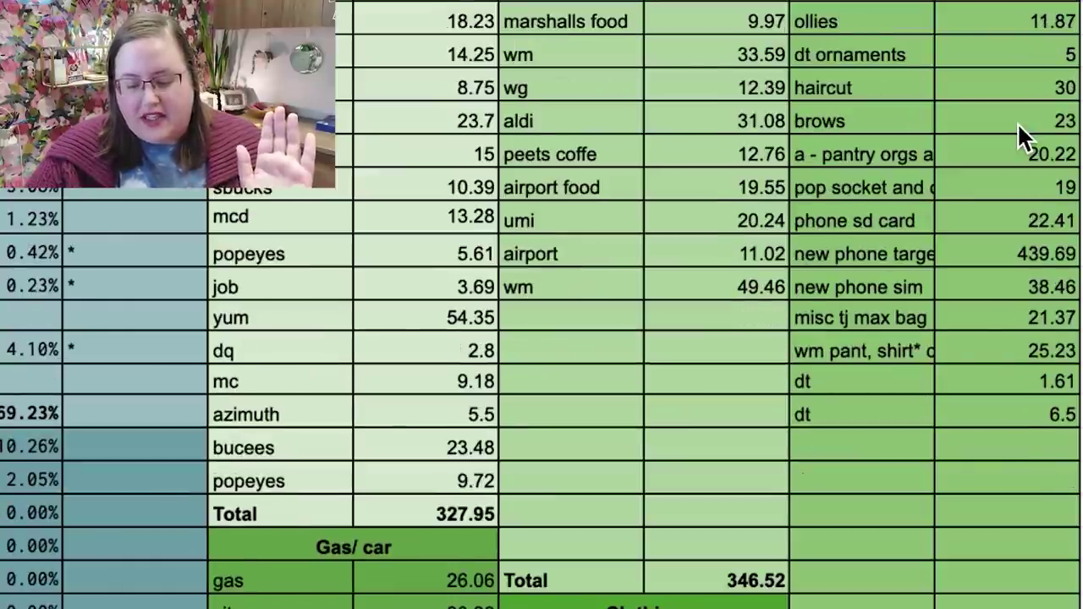
scroll(994, 440, down, 1)
scroll(994, 440, down, 3)
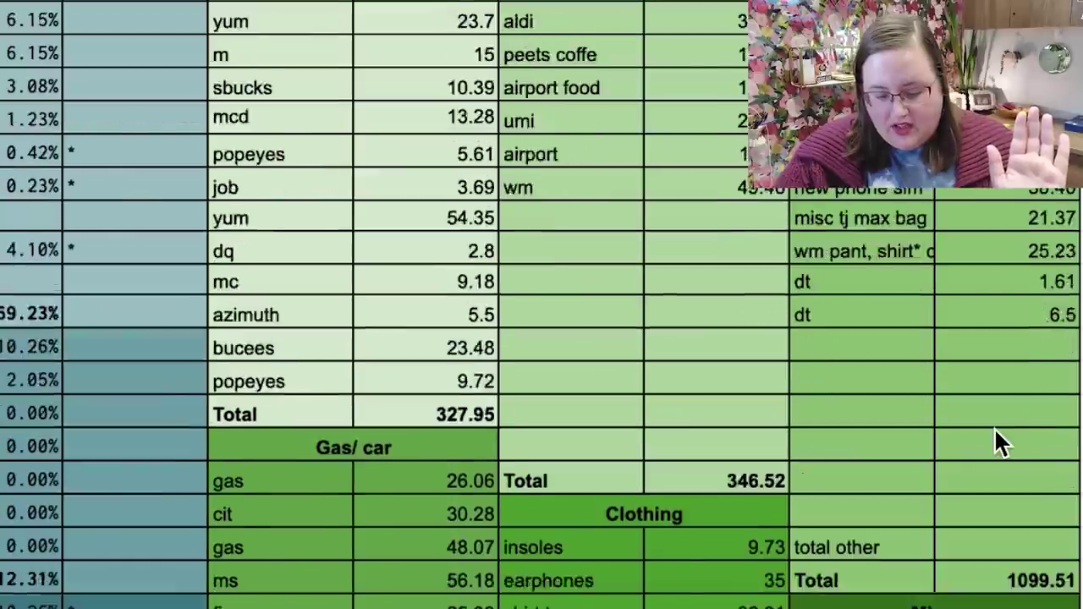
scroll(994, 432, down, 2)
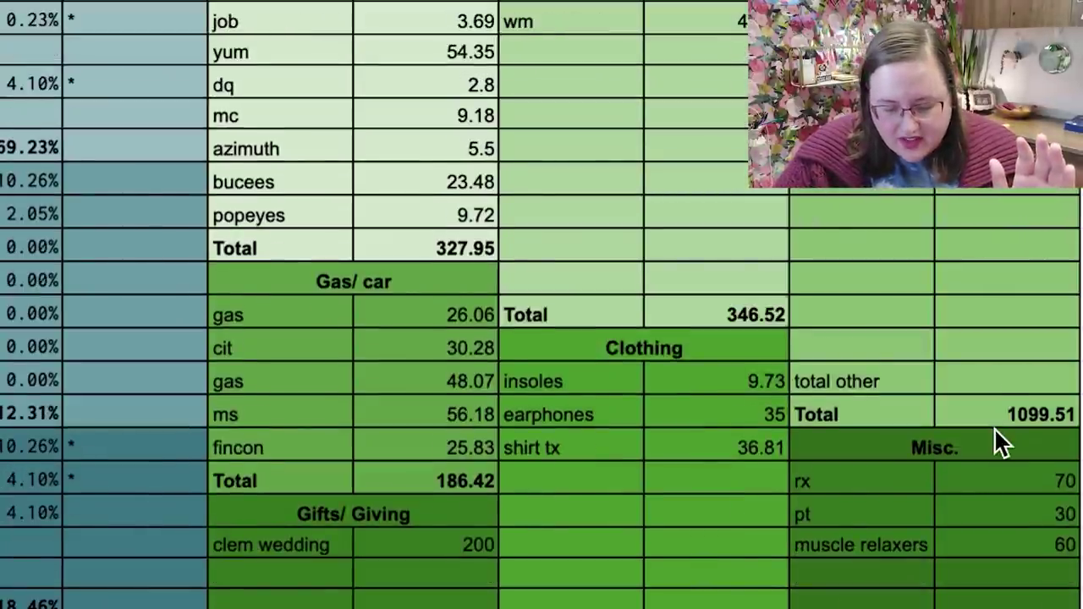
scroll(994, 427, down, 5)
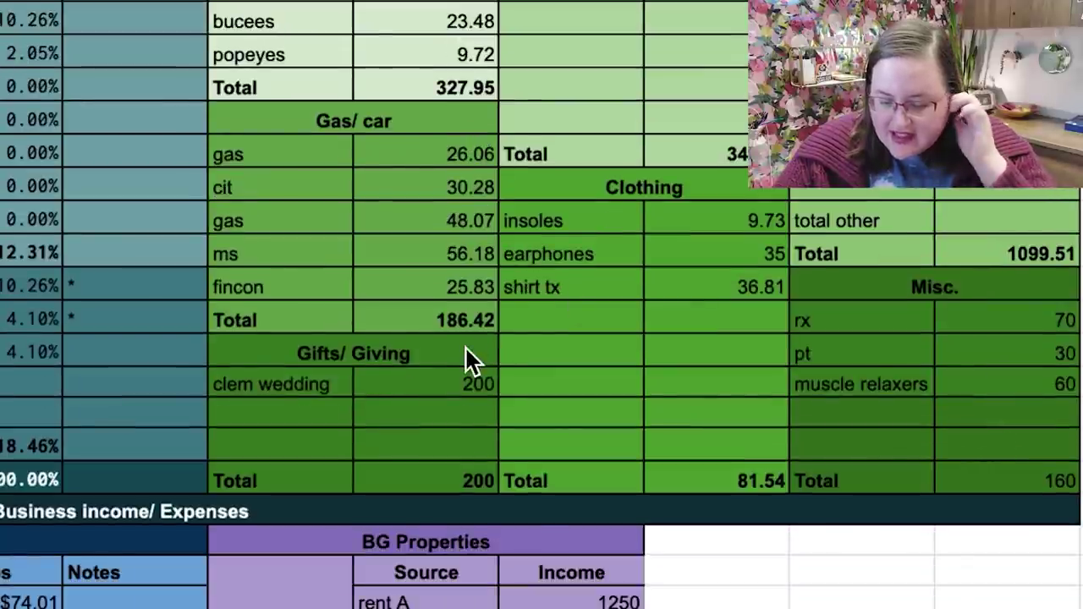
scroll(465, 347, down, 1)
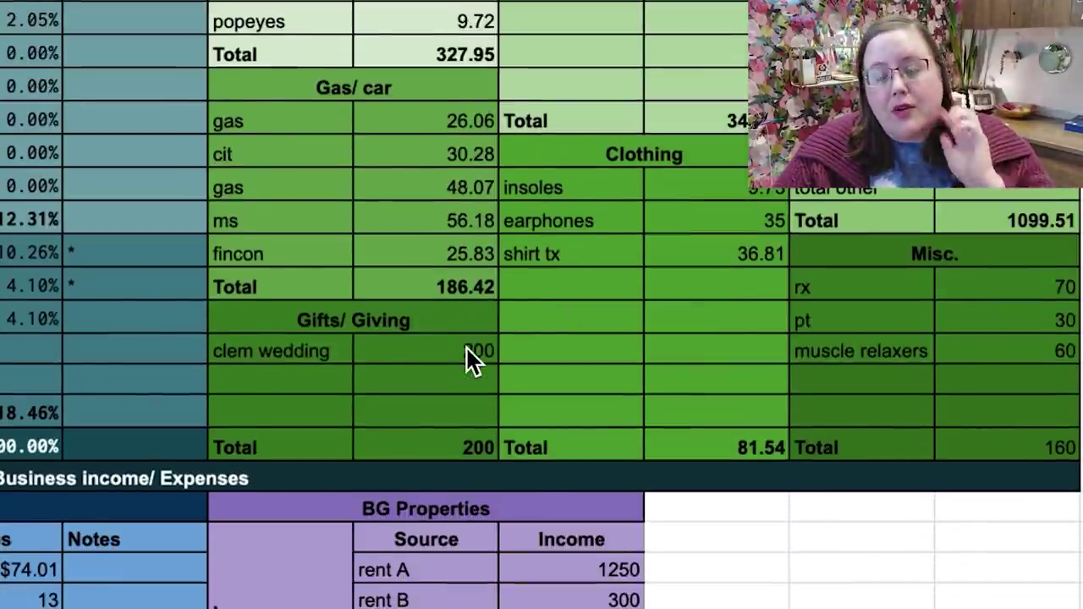
Examine September's Budget Girl income and expenses, the BG Properties table and the fincon expenses.
scroll(465, 347, down, 3)
scroll(474, 360, down, 10)
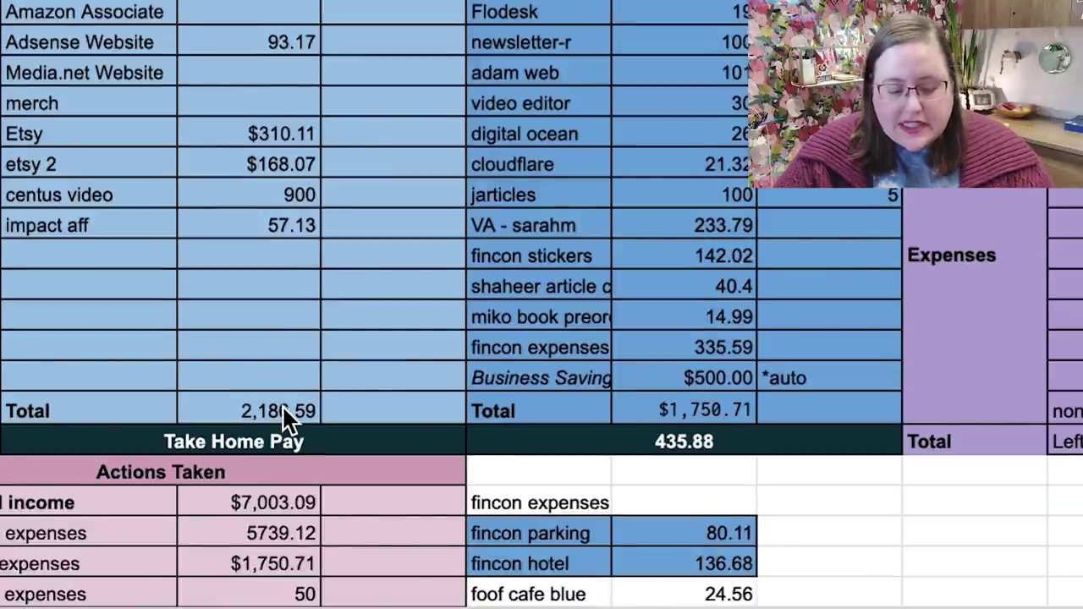
scroll(288, 402, up, 3)
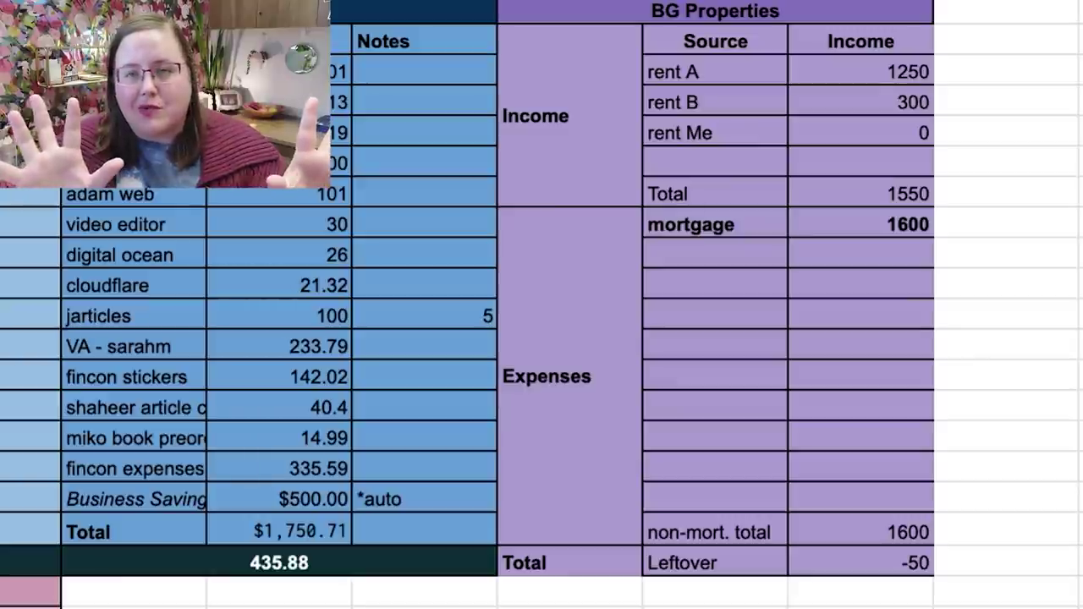
scroll(541, 338, down, 3)
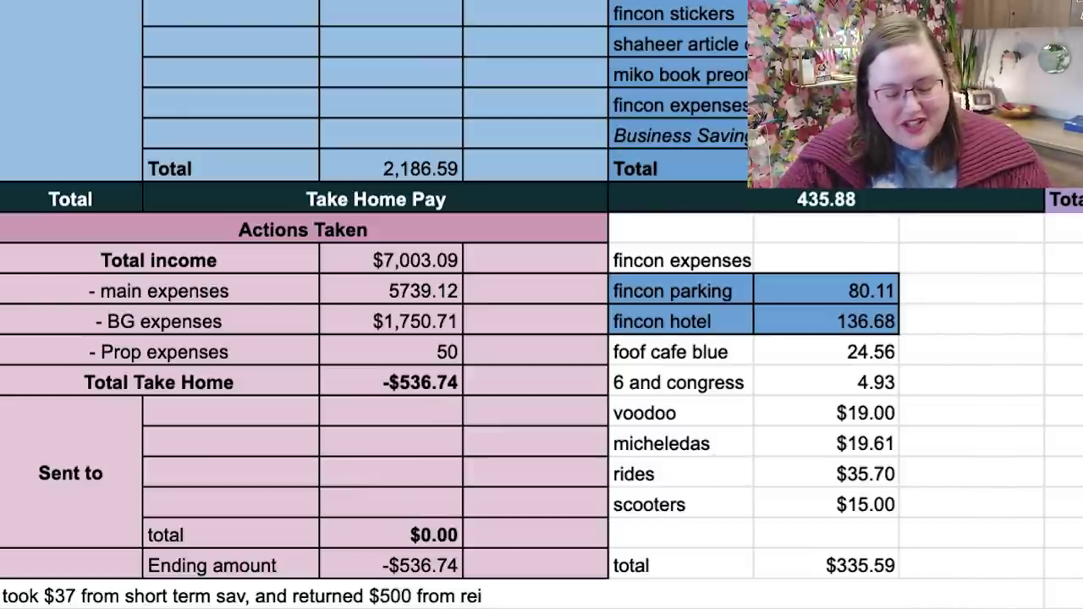
Check September's savings and investment contributions against the ending amount in the Actions Taken section.
scroll(440, 495, up, 10)
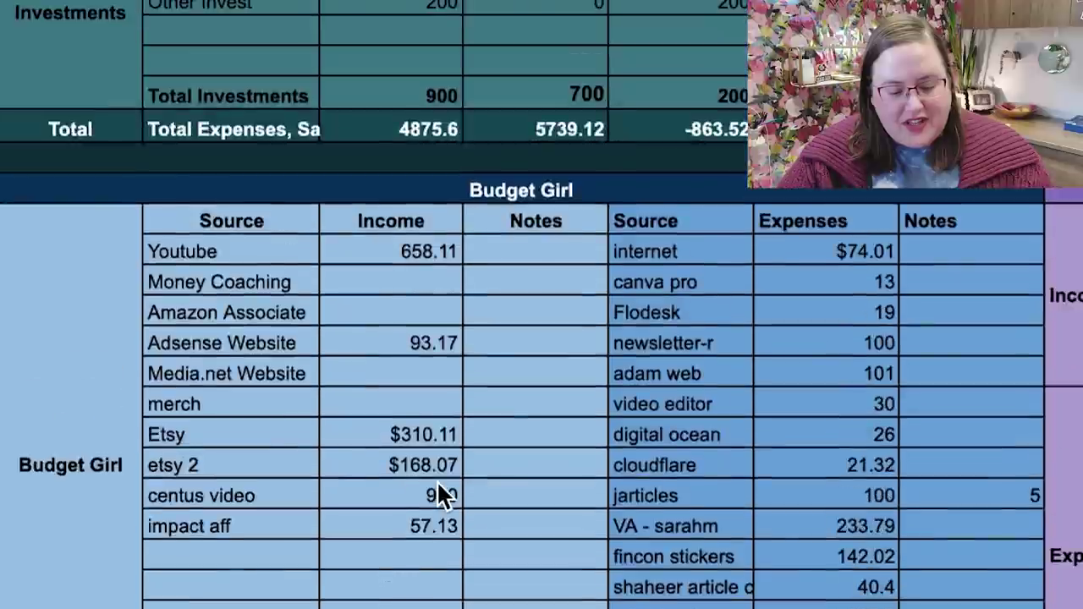
scroll(436, 479, up, 5)
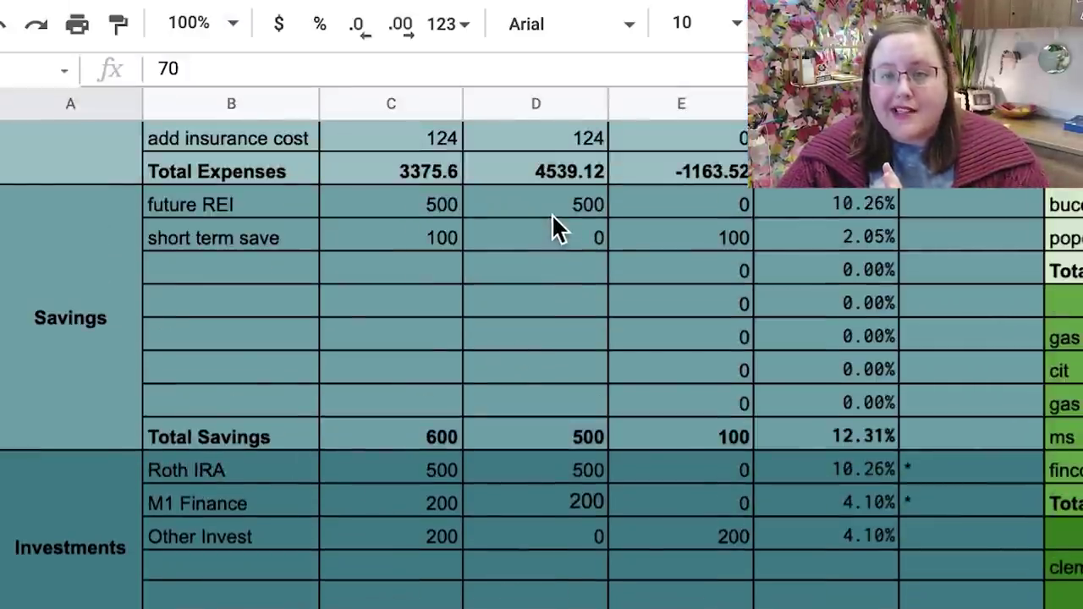
scroll(552, 216, down, 1)
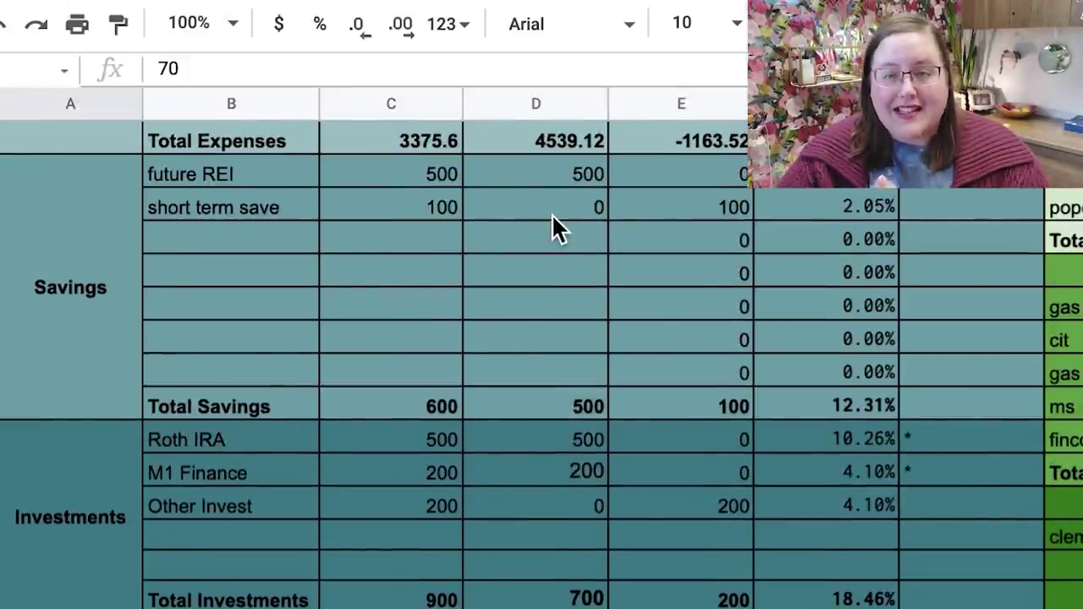
scroll(552, 218, down, 7)
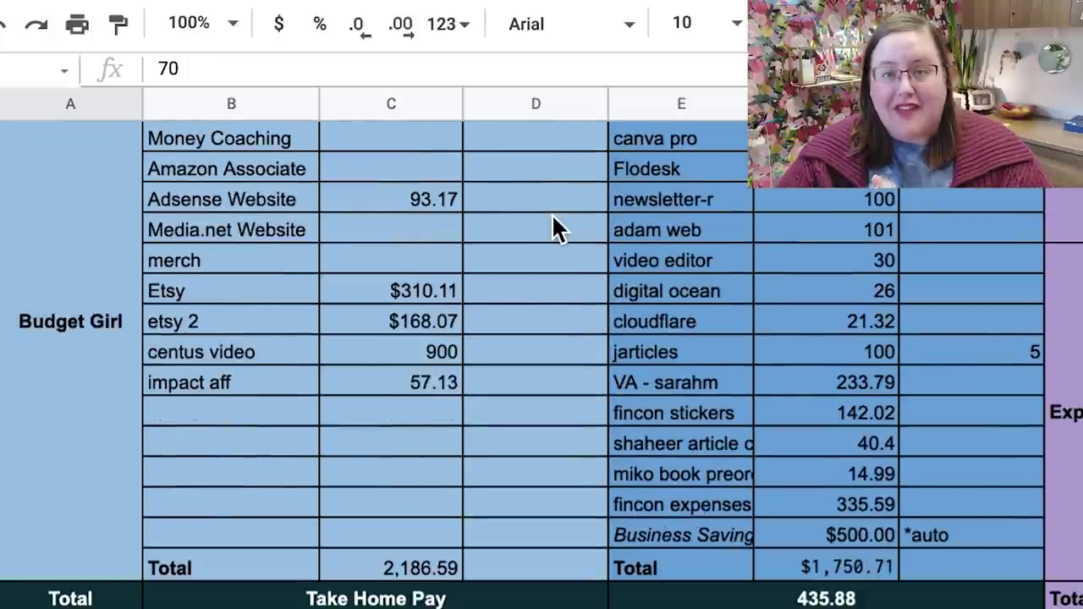
scroll(552, 217, down, 3)
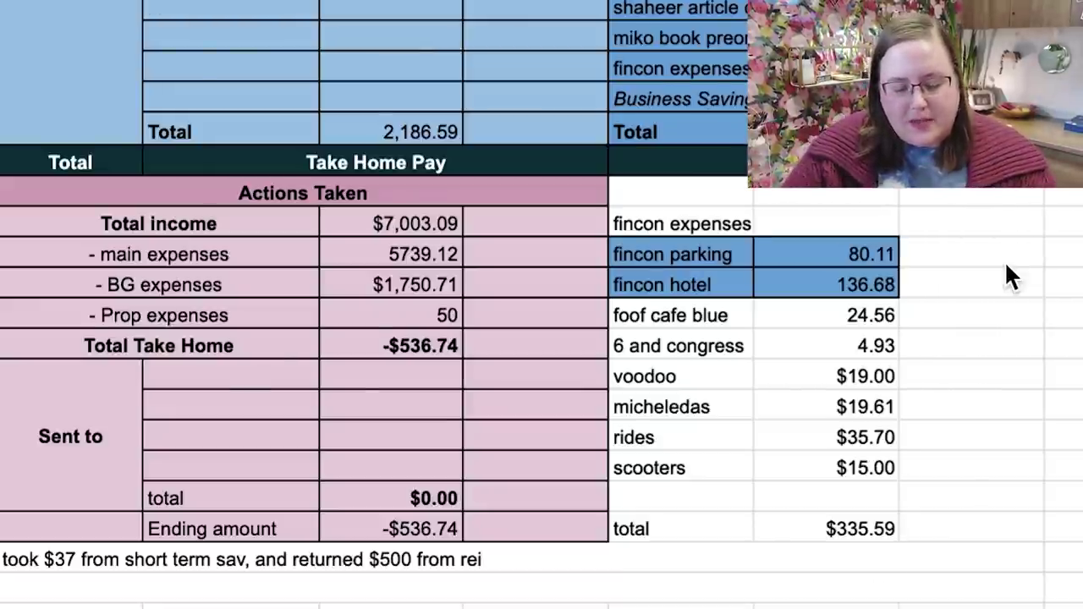
scroll(1005, 261, up, 4)
scroll(1005, 261, up, 5)
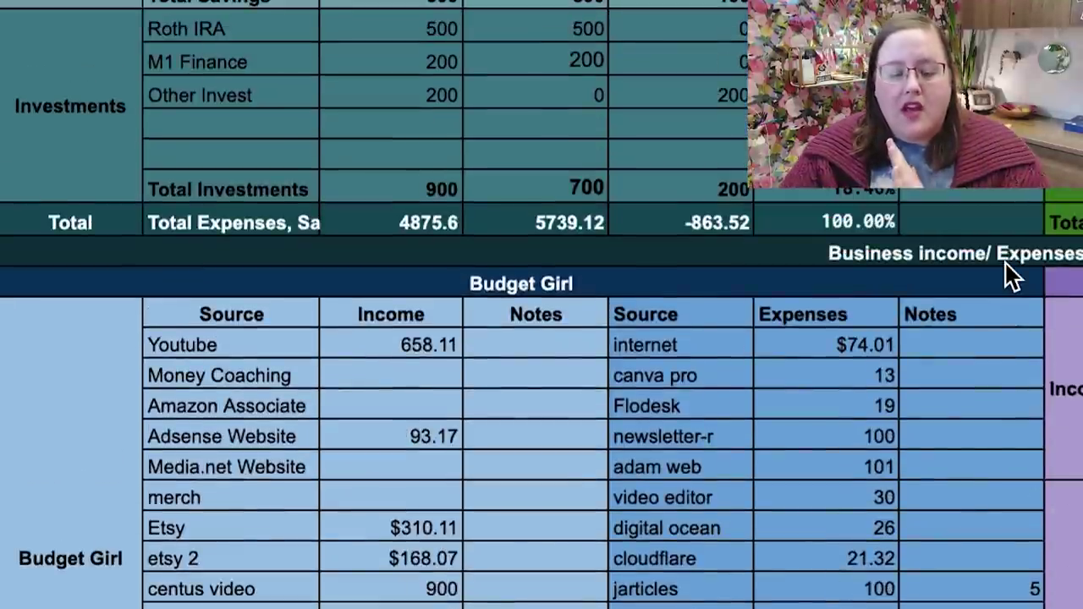
scroll(1005, 273, up, 2)
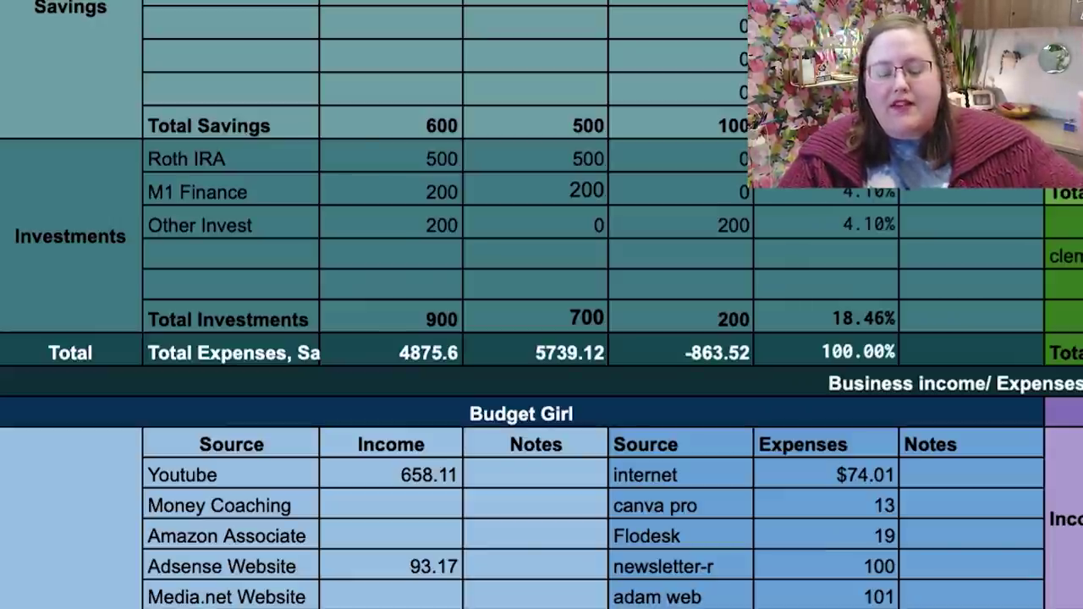
scroll(572, 107, up, 3)
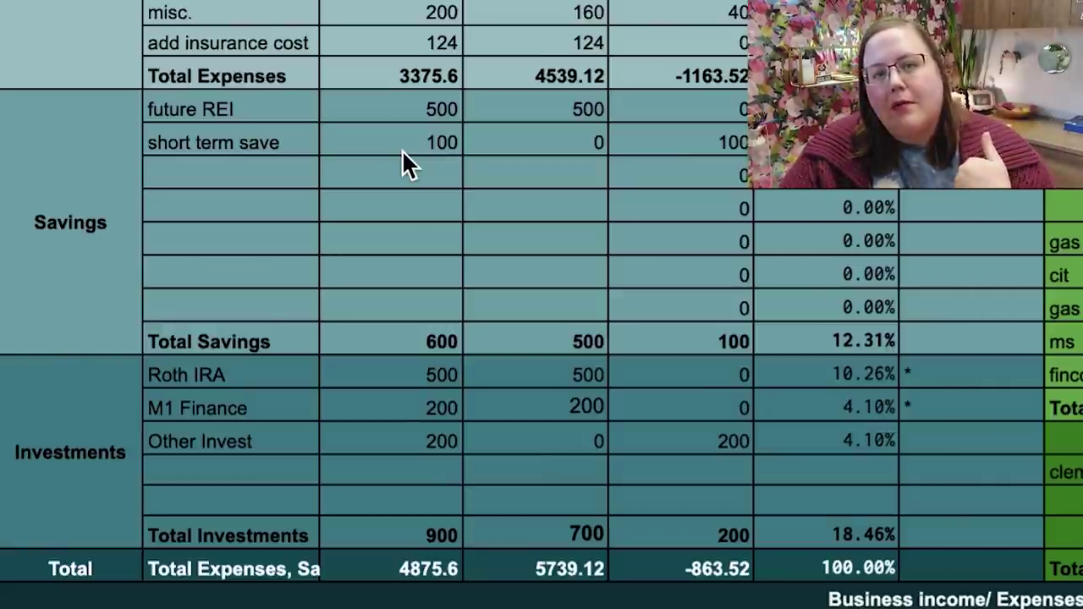
Review the itemized Future Air bnb expenses below September's Actions Taken section, including the note on their funding.
scroll(402, 150, down, 15)
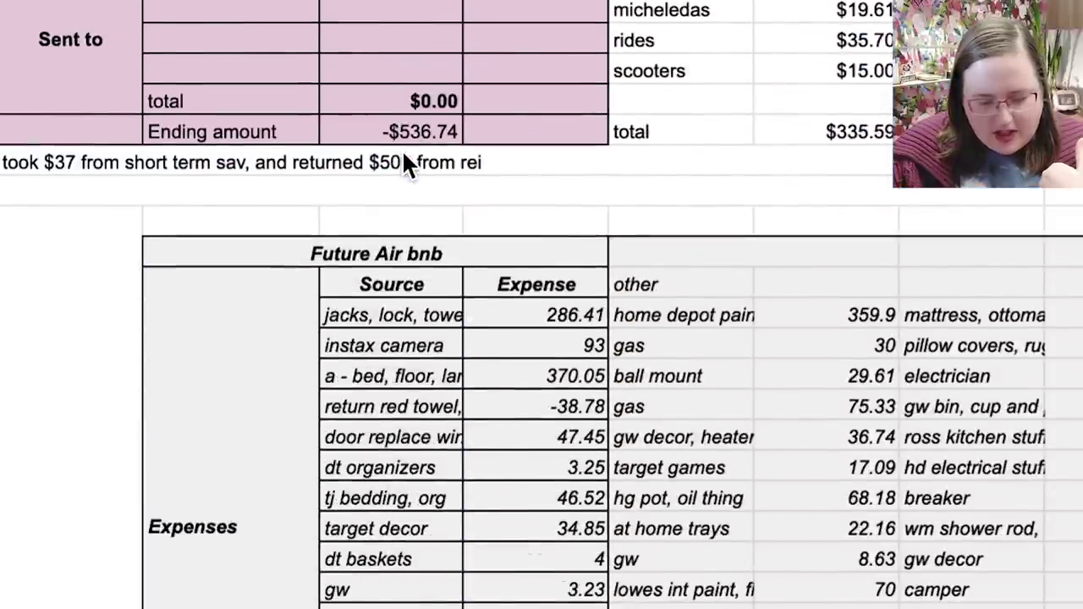
scroll(402, 154, down, 1)
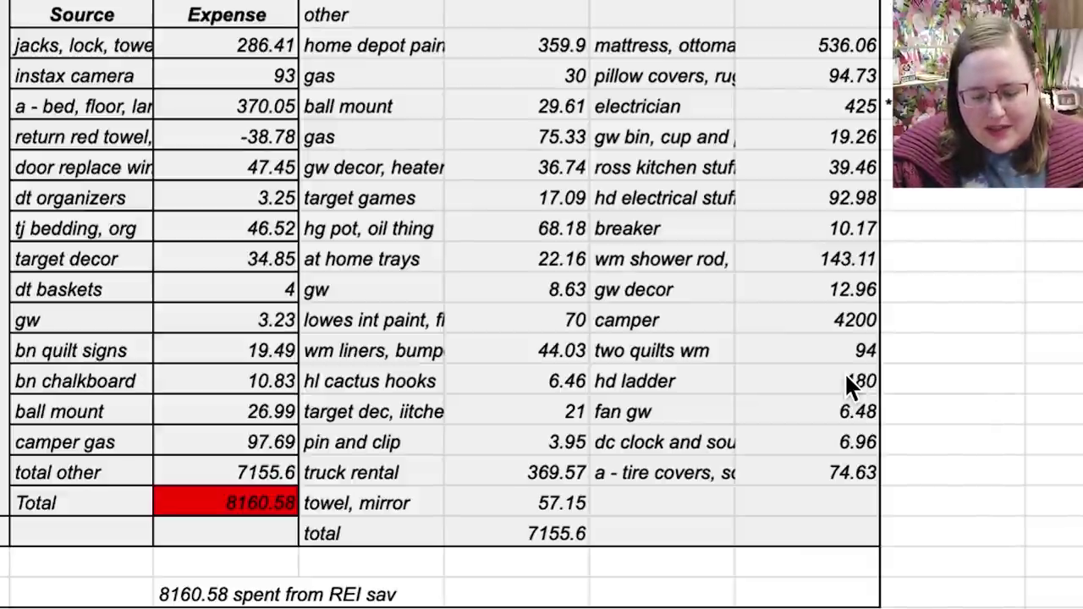
scroll(844, 372, down, 1)
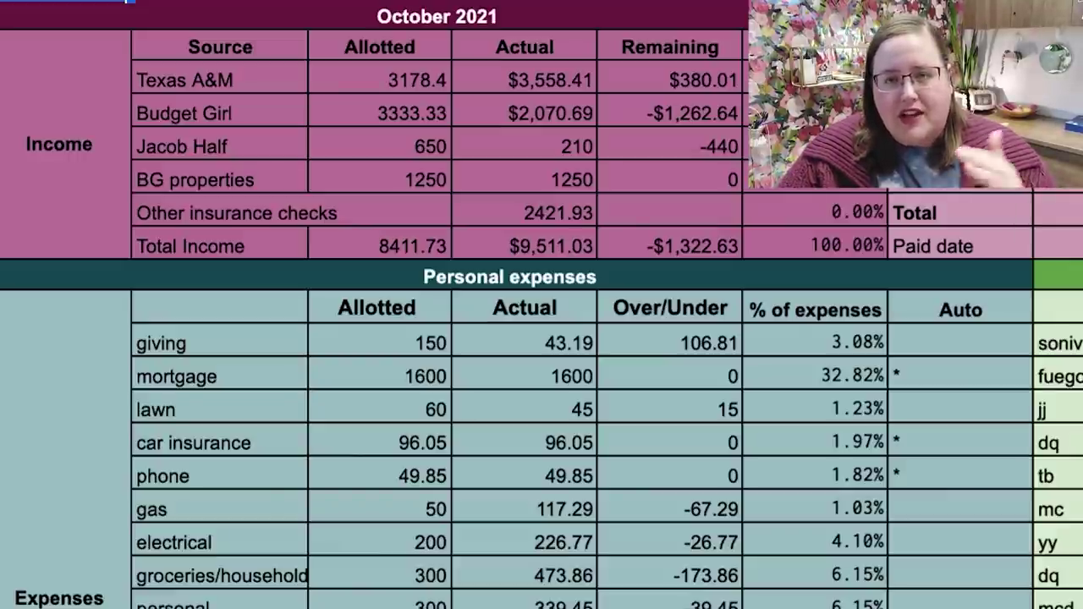
Read the October 2021 notes and review that month's restaurant, grocery and personal spending entries.
scroll(568, 206, right, 10)
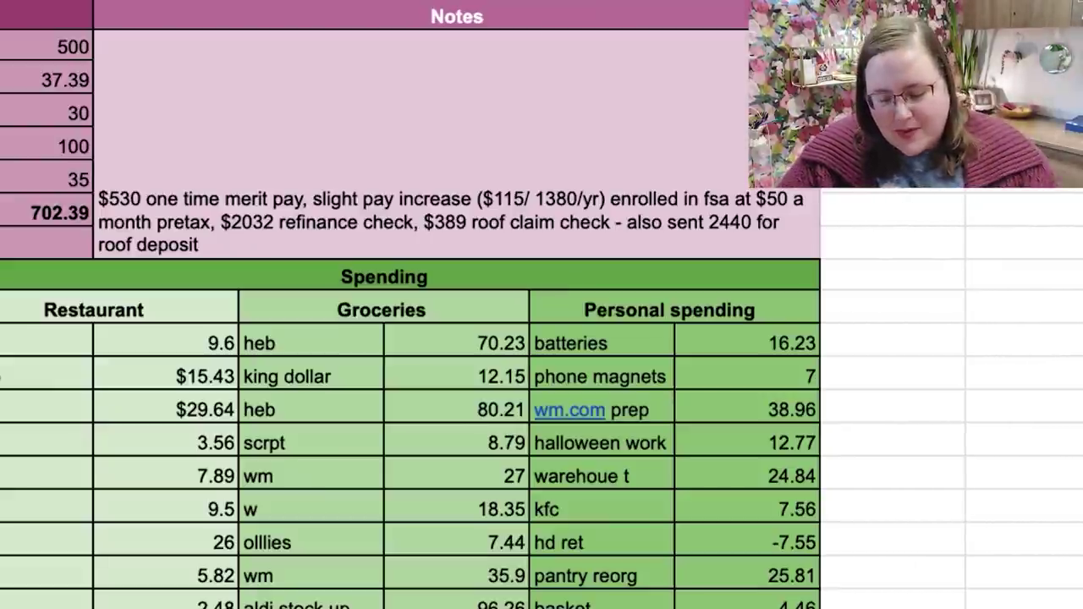
scroll(934, 347, down, 3)
scroll(931, 339, down, 4)
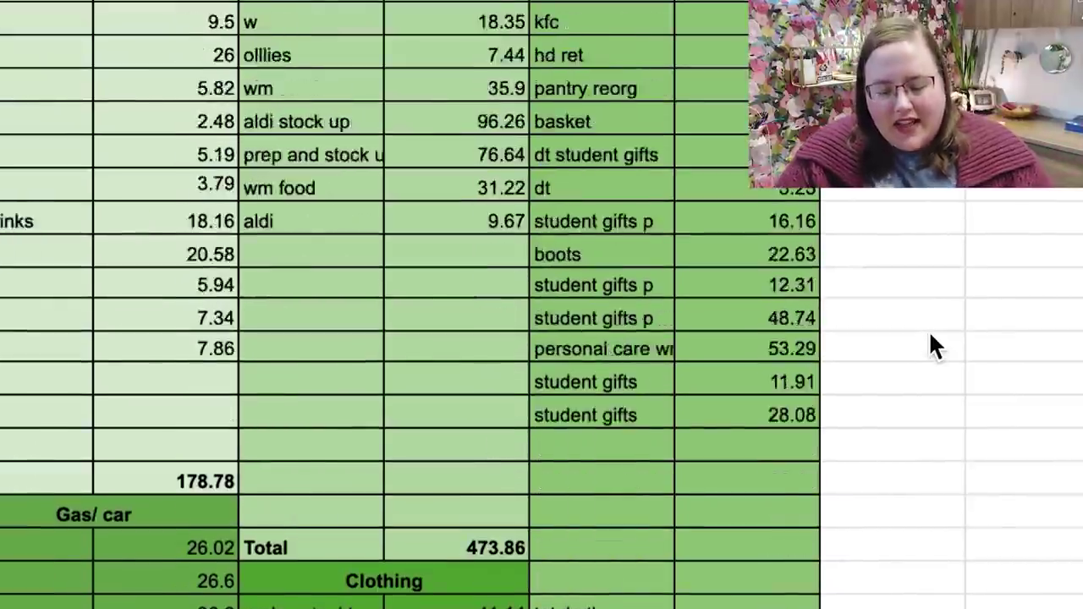
Go through October's individual restaurant, grocery and personal spending entries down to the category totals.
scroll(930, 338, up, 5)
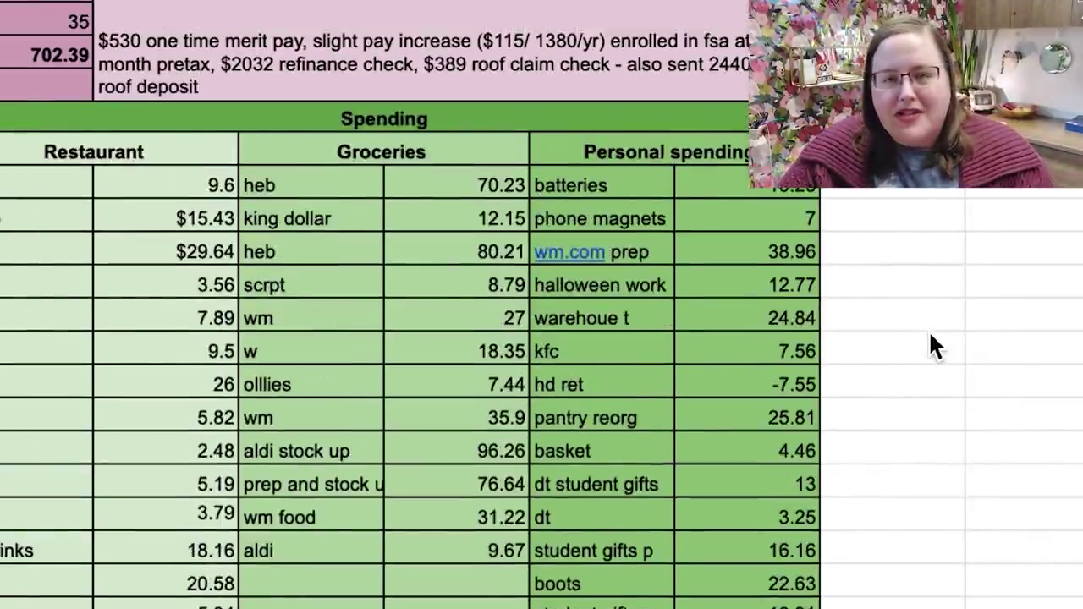
scroll(928, 330, down, 3)
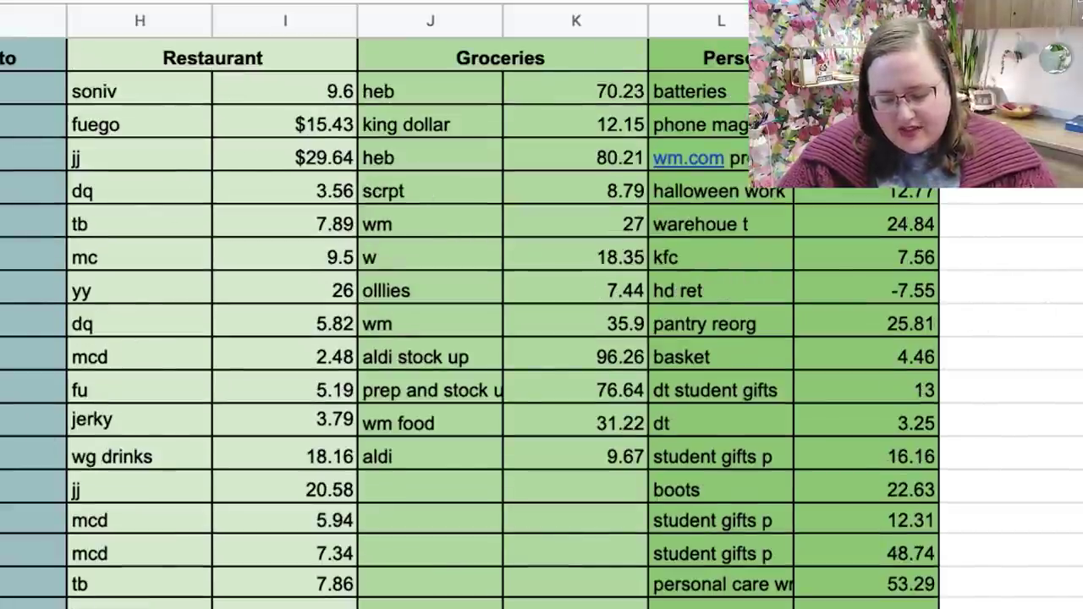
scroll(365, 424, down, 2)
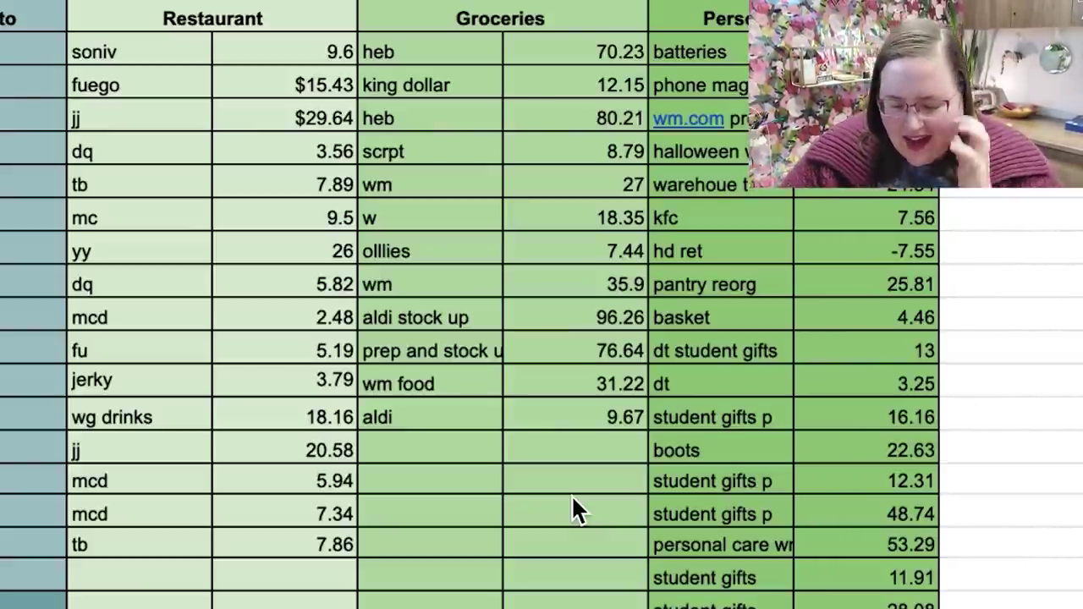
scroll(872, 512, down, 3)
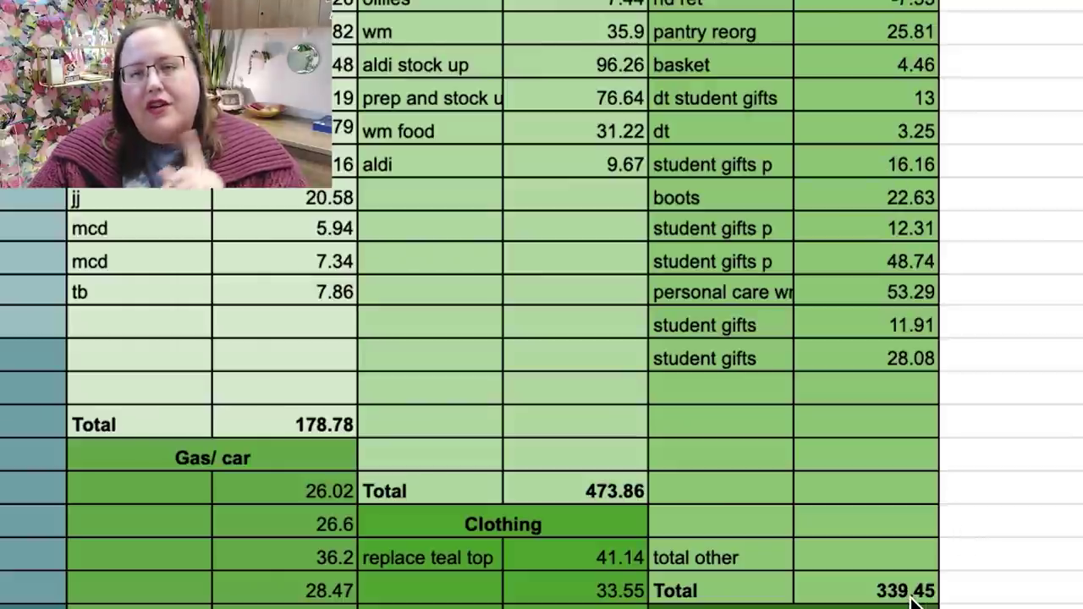
Review October's gas and car, gifts and giving, clothing and miscellaneous spending.
scroll(912, 598, down, 4)
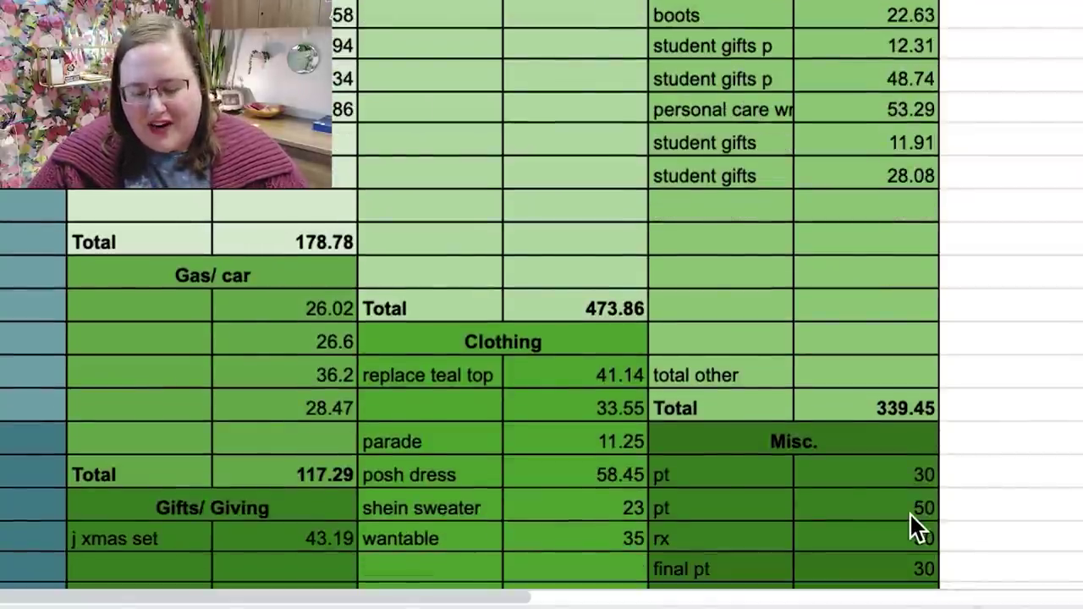
scroll(911, 514, down, 1)
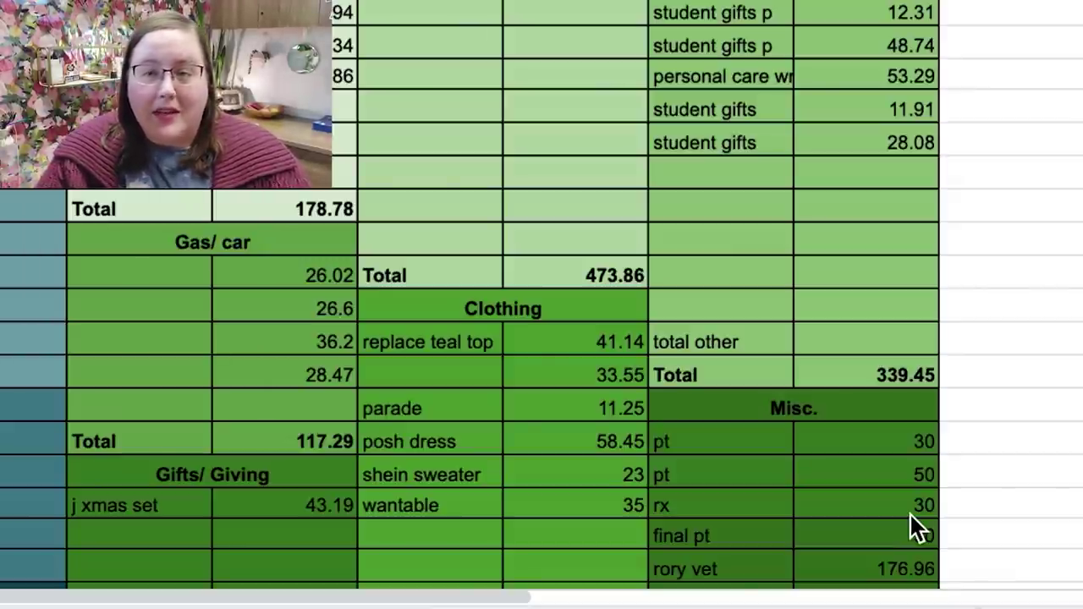
scroll(910, 513, down, 3)
scroll(910, 515, down, 5)
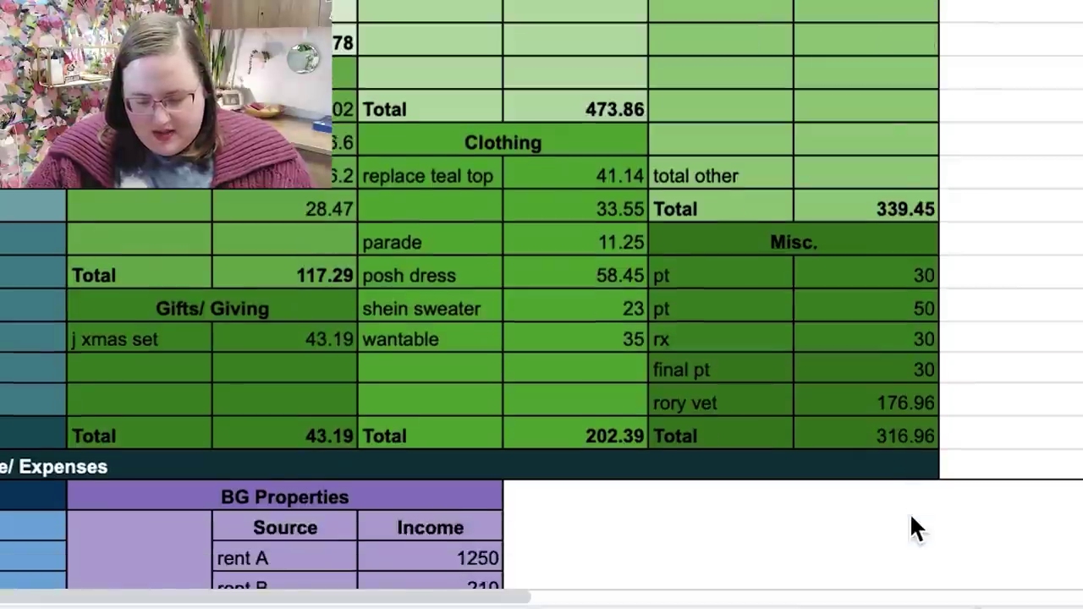
scroll(910, 529, down, 1)
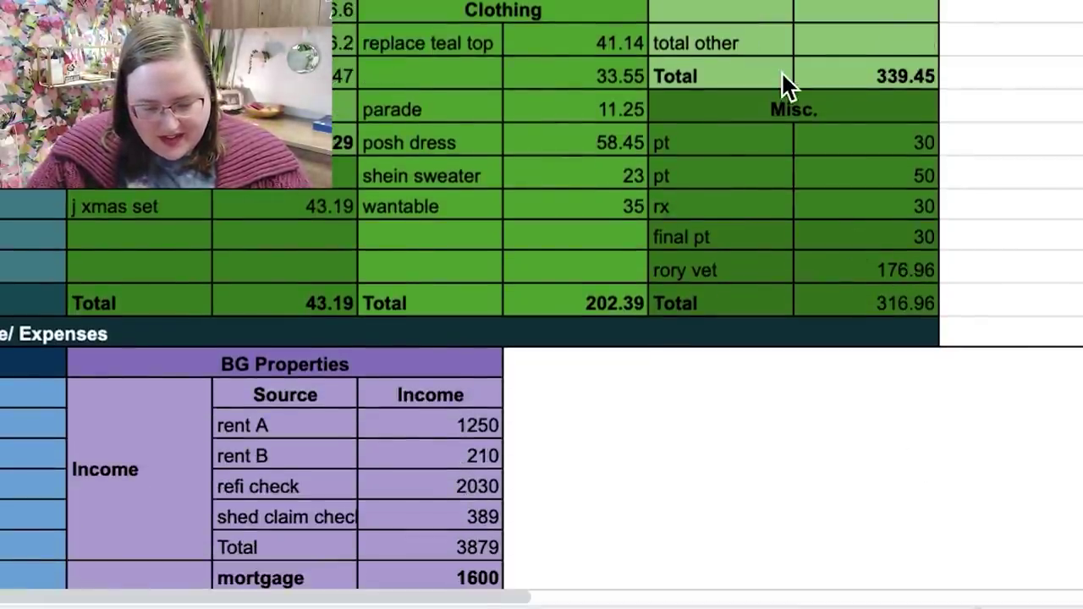
Examine October's Budget Girl income and expenses and the BG Properties table, including the mortgage and roof deposit.
scroll(781, 88, down, 5)
scroll(781, 85, down, 15)
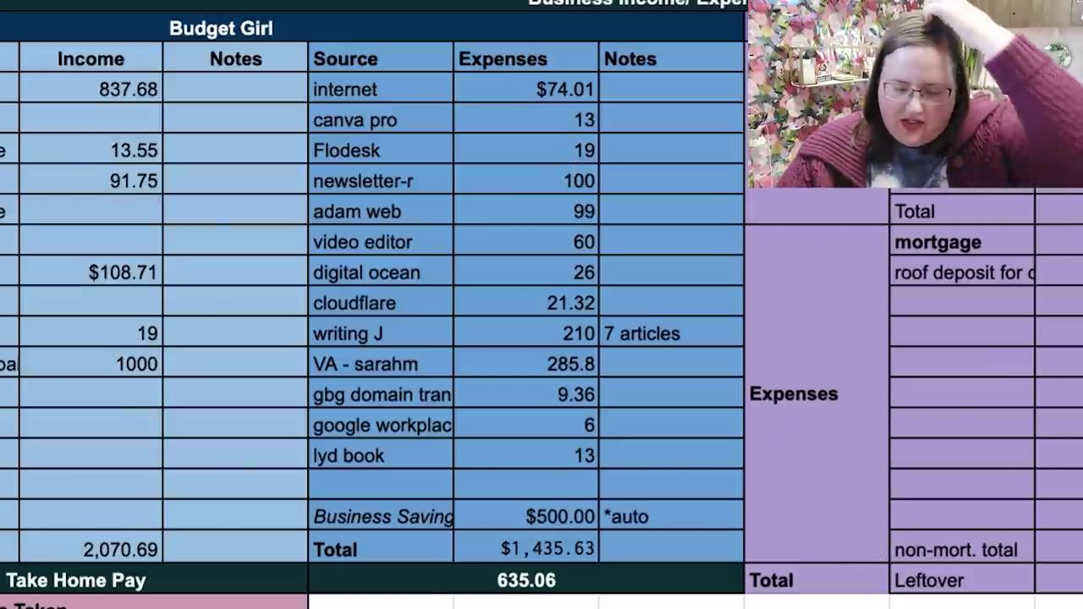
scroll(689, 270, right, 3)
scroll(689, 272, down, 5)
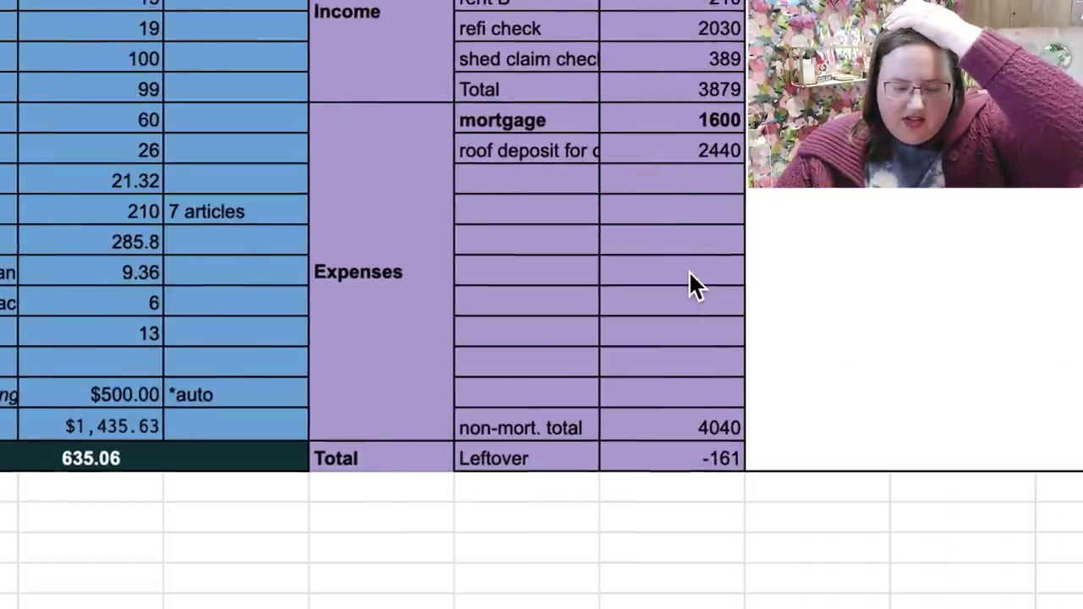
Check October's Actions Taken section and the itemized Future Air bnb expenses below it.
scroll(249, 299, left, 8)
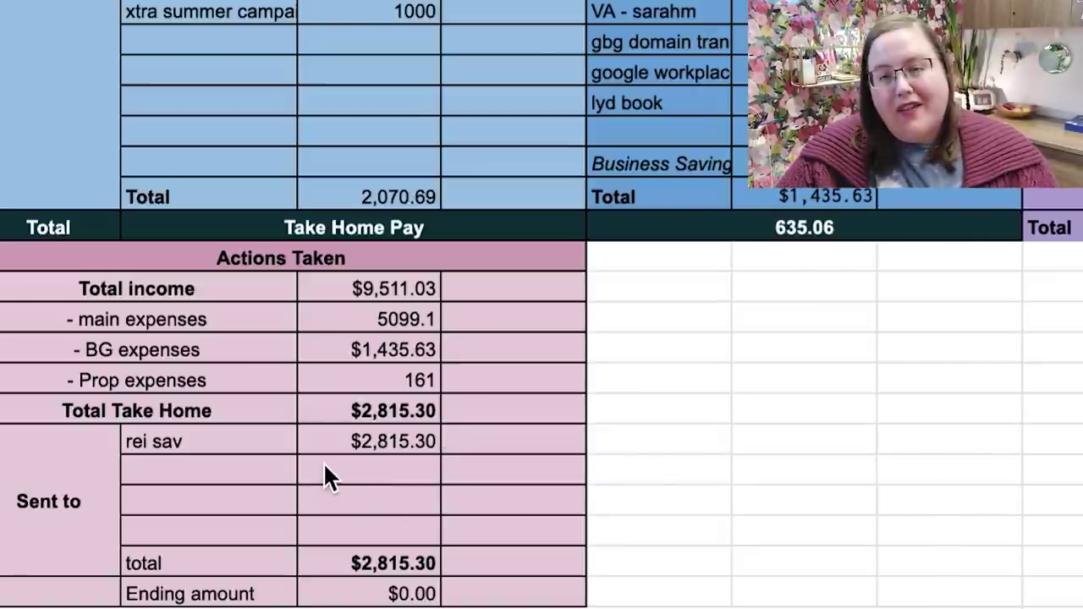
scroll(323, 462, down, 3)
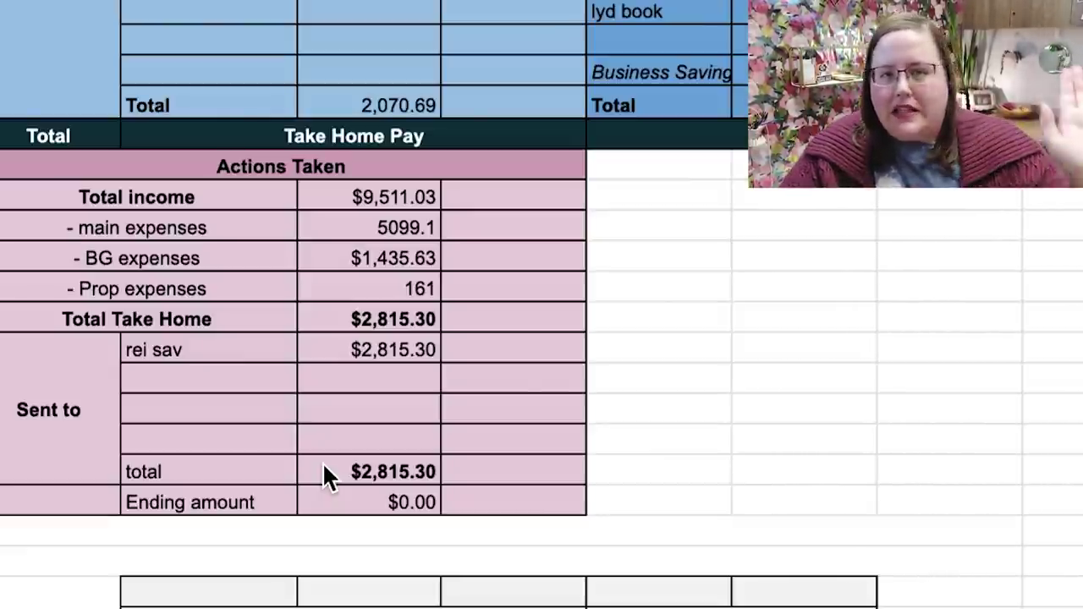
scroll(324, 466, down, 5)
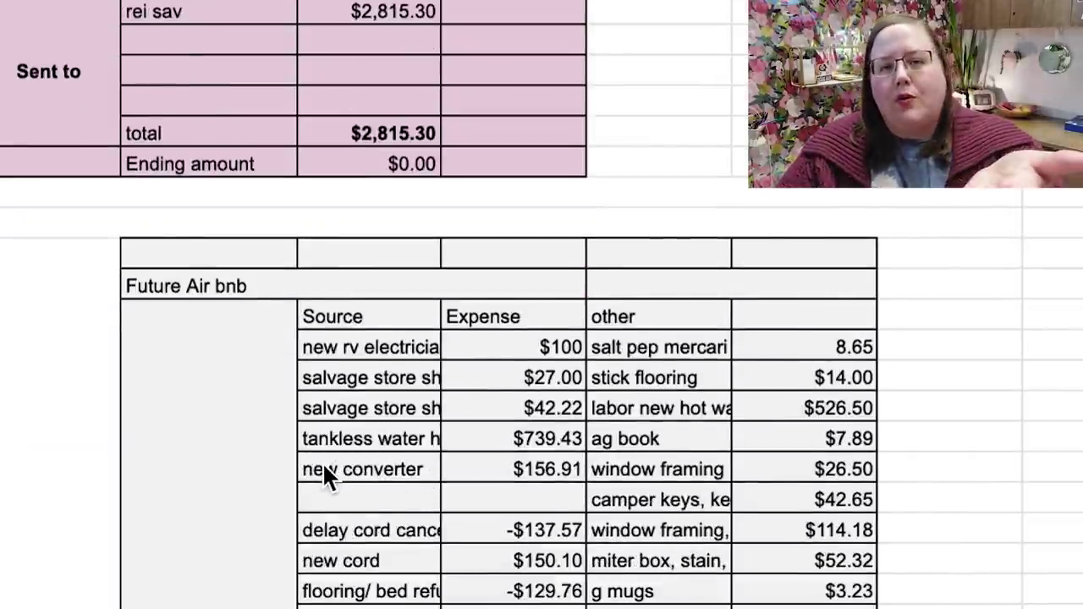
scroll(324, 467, down, 2)
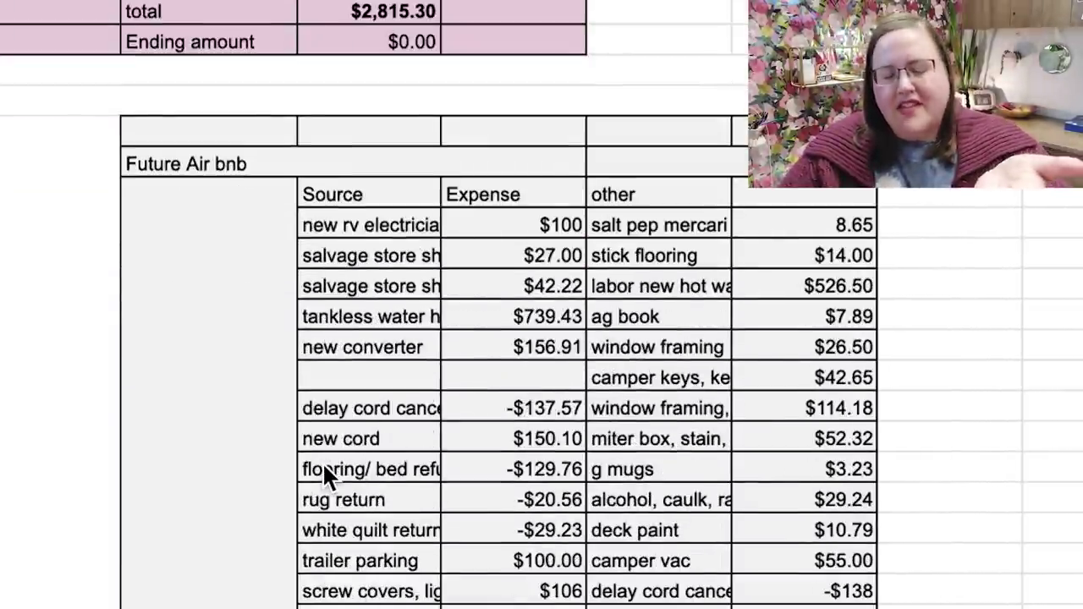
scroll(324, 466, down, 1)
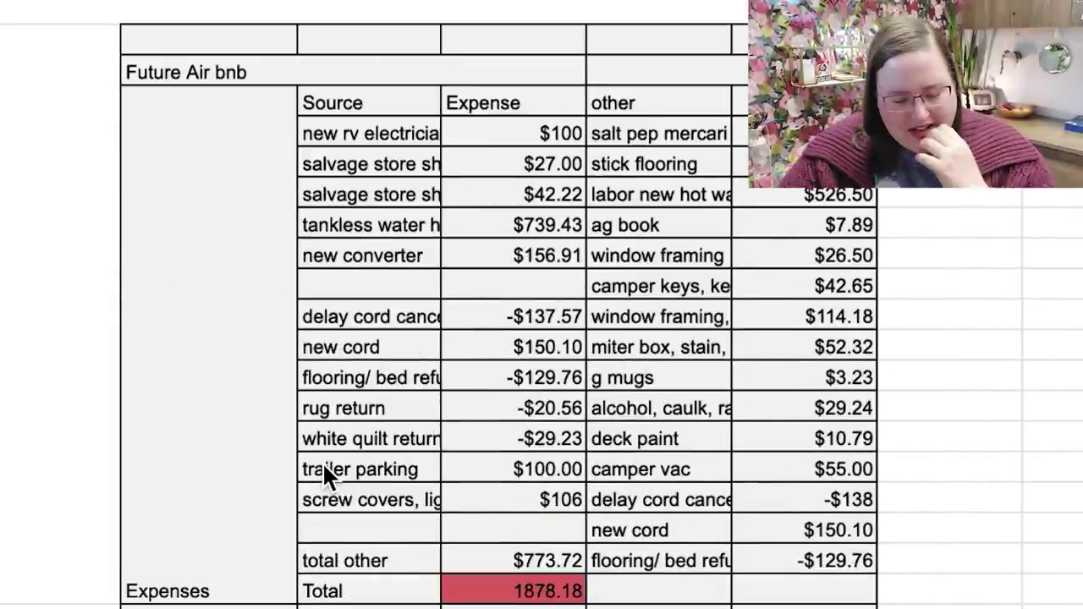
scroll(323, 462, down, 1)
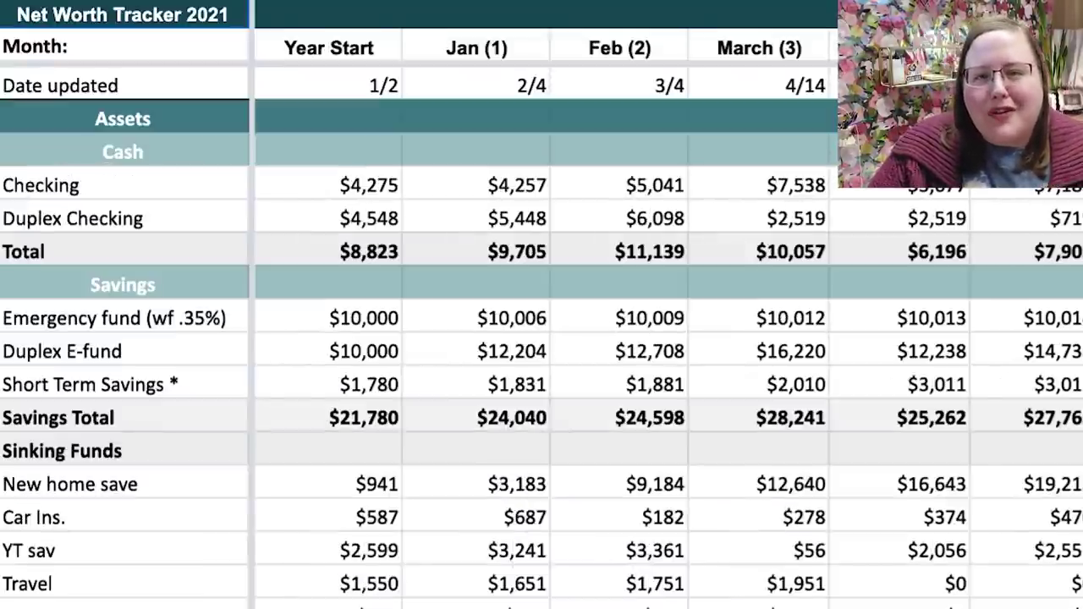
Compare October's checking and savings balances with July through September in the Net Worth Tracker 2021.
scroll(542, 338, right, 6)
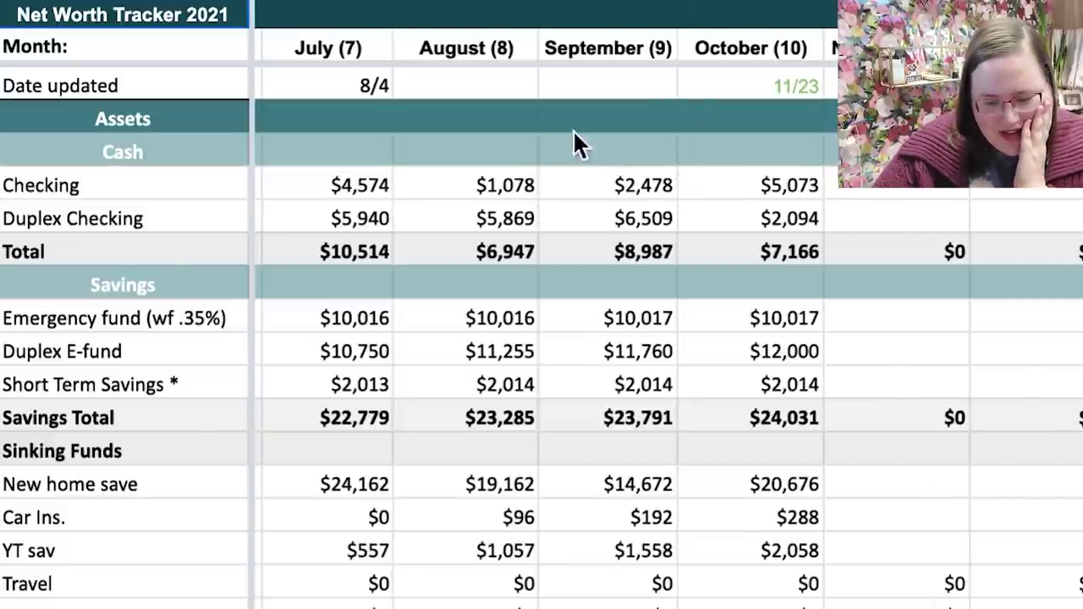
scroll(582, 157, down, 2)
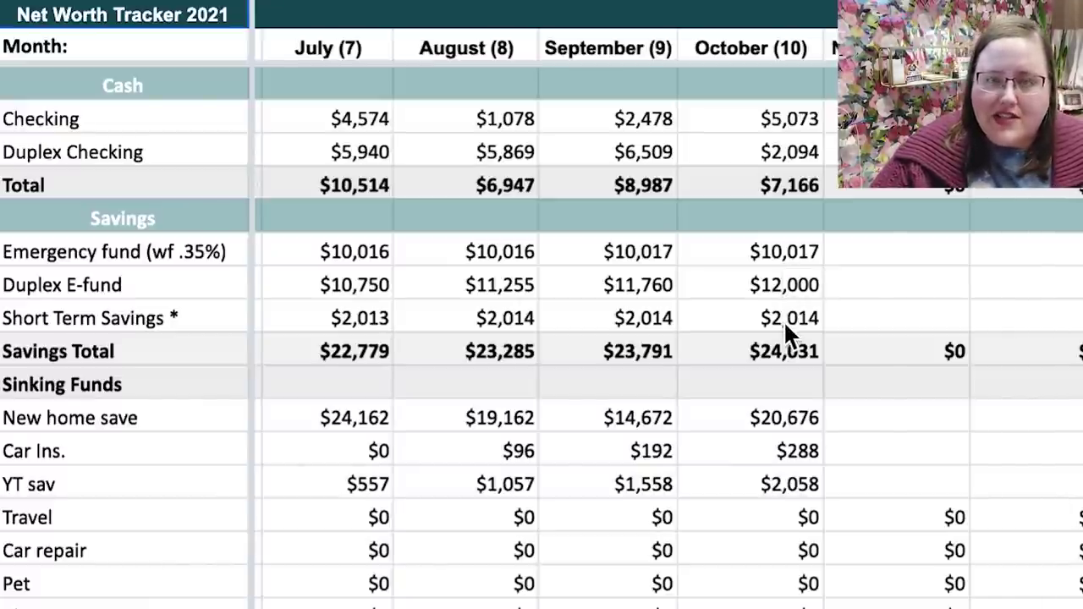
scroll(783, 323, down, 4)
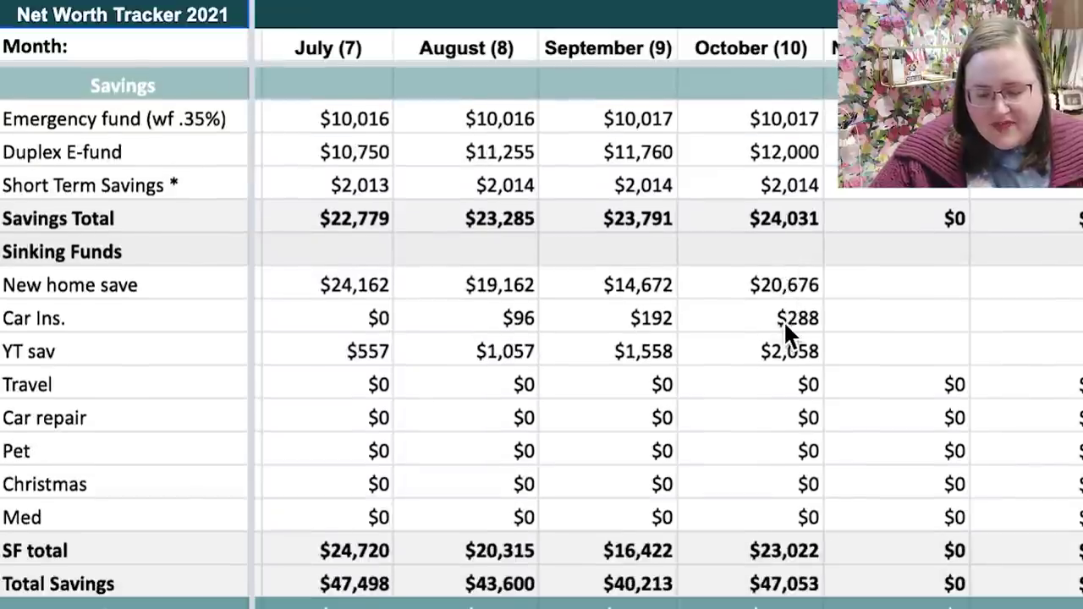
scroll(784, 321, down, 1)
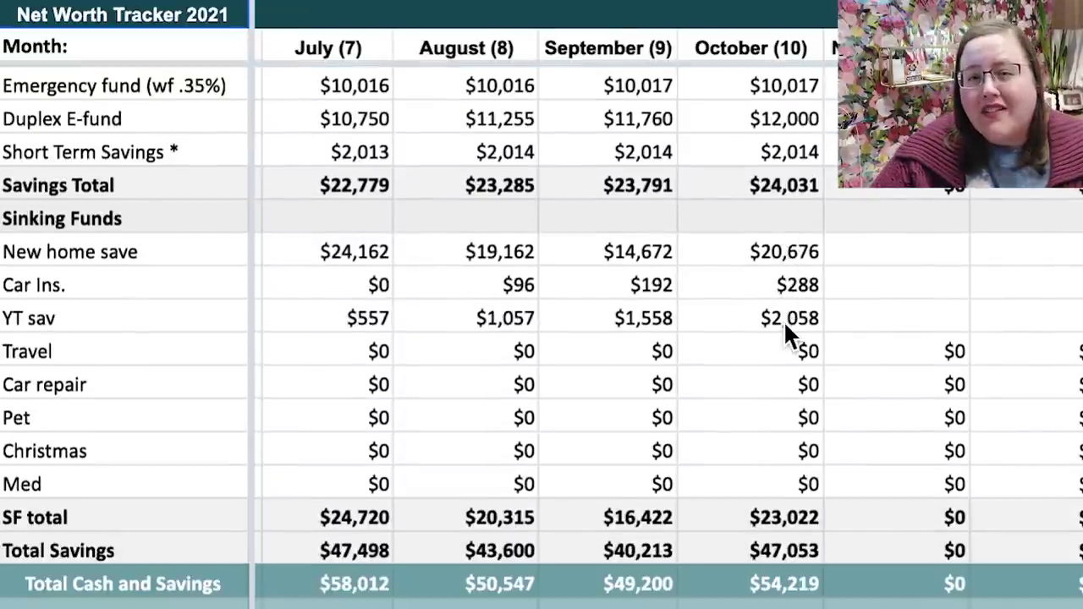
scroll(784, 322, up, 3)
scroll(784, 319, up, 1)
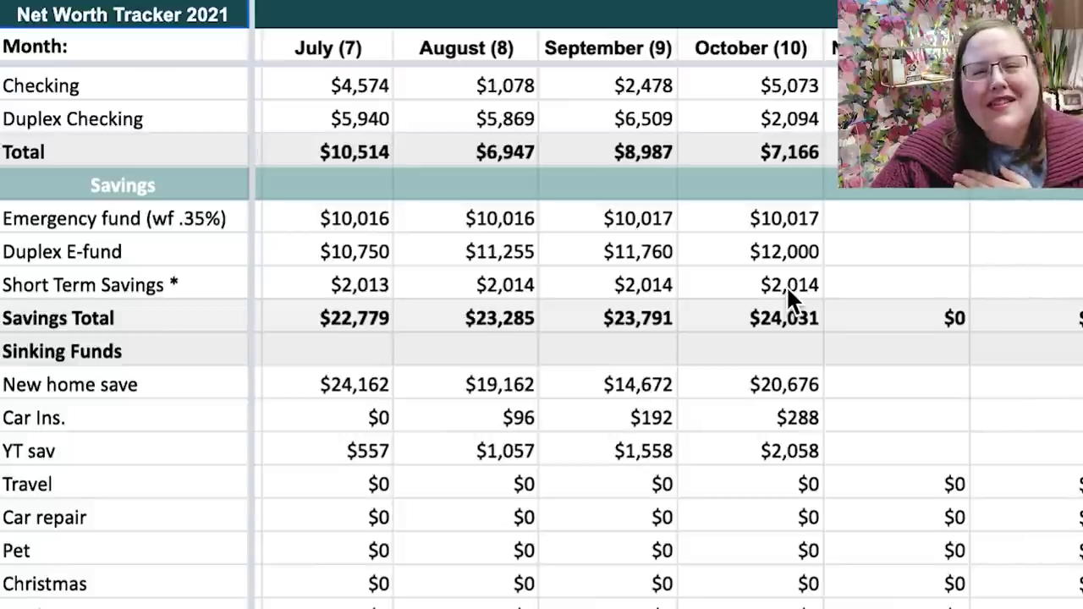
Review the sinking funds through October, down to the Total Cash and Savings row.
scroll(786, 285, down, 1)
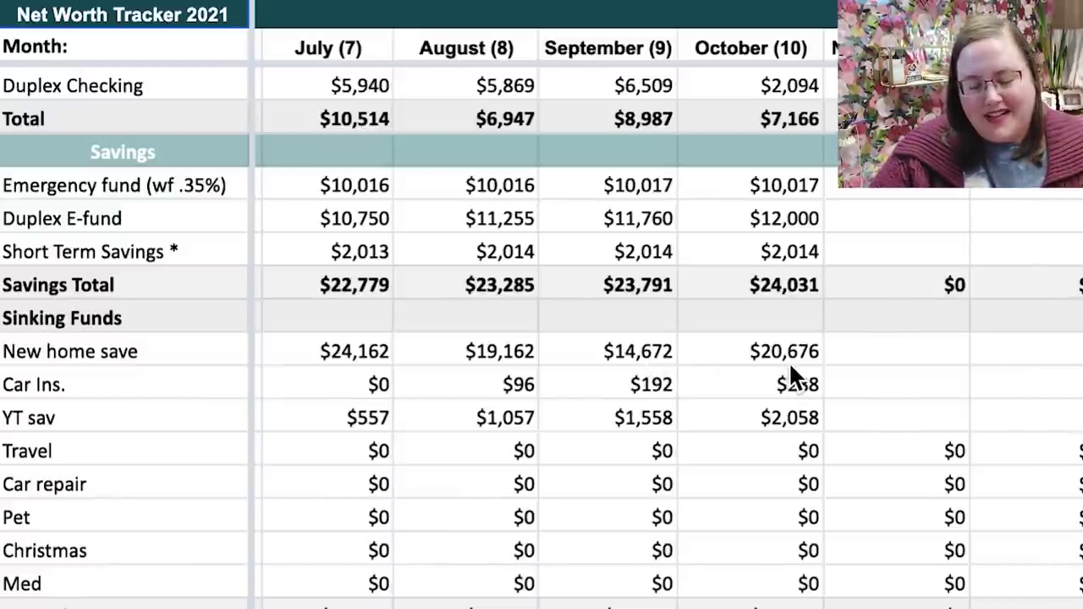
scroll(790, 366, down, 2)
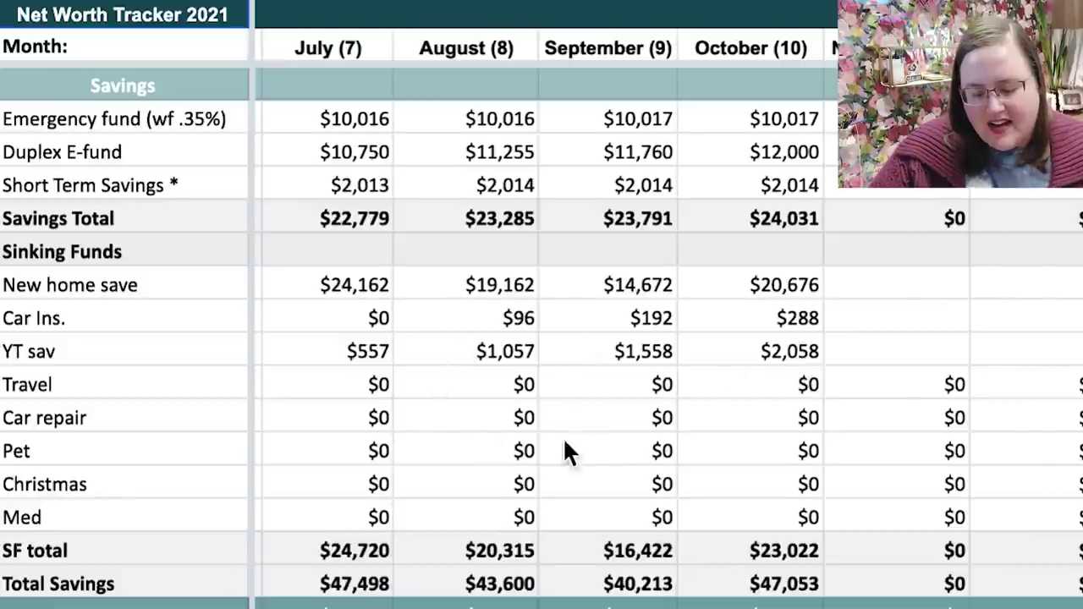
scroll(853, 355, down, 3)
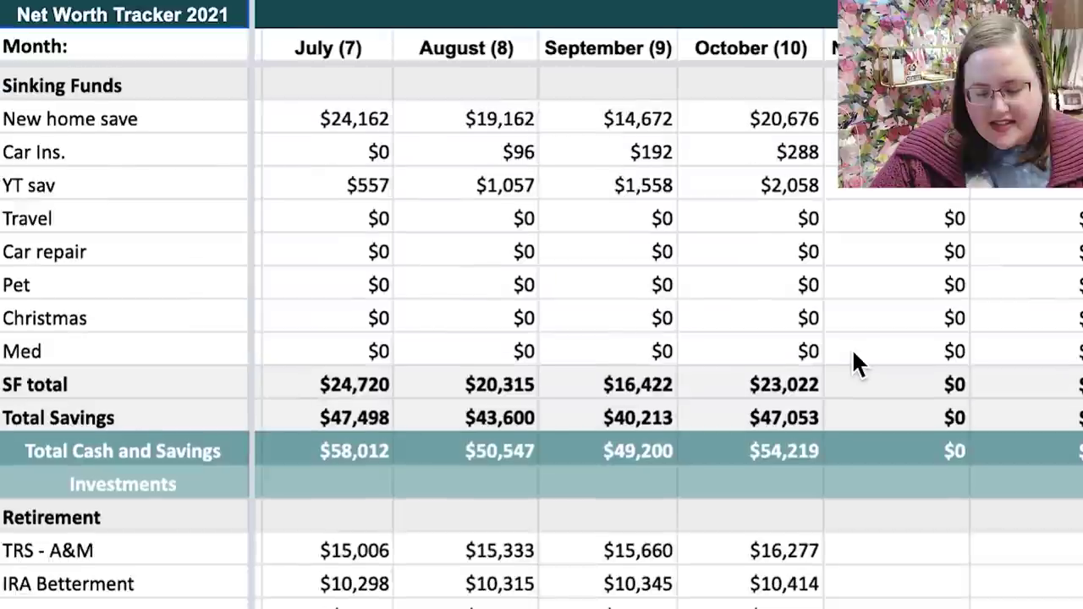
scroll(852, 356, down, 1)
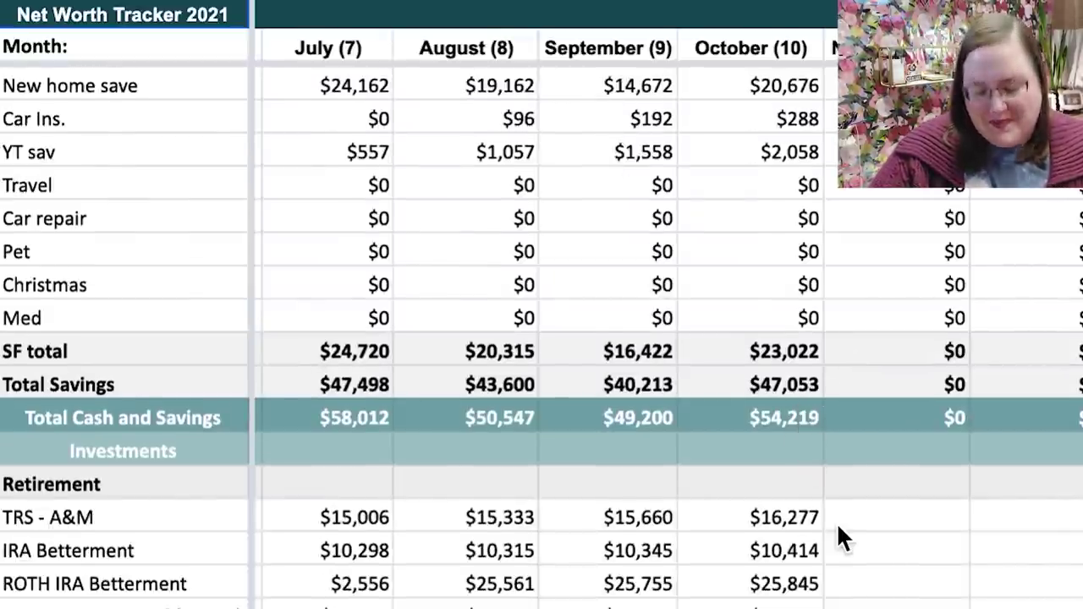
Examine the retirement accounts and other investments through October, including the Total Liquid Assets row.
scroll(837, 524, down, 3)
scroll(838, 526, down, 3)
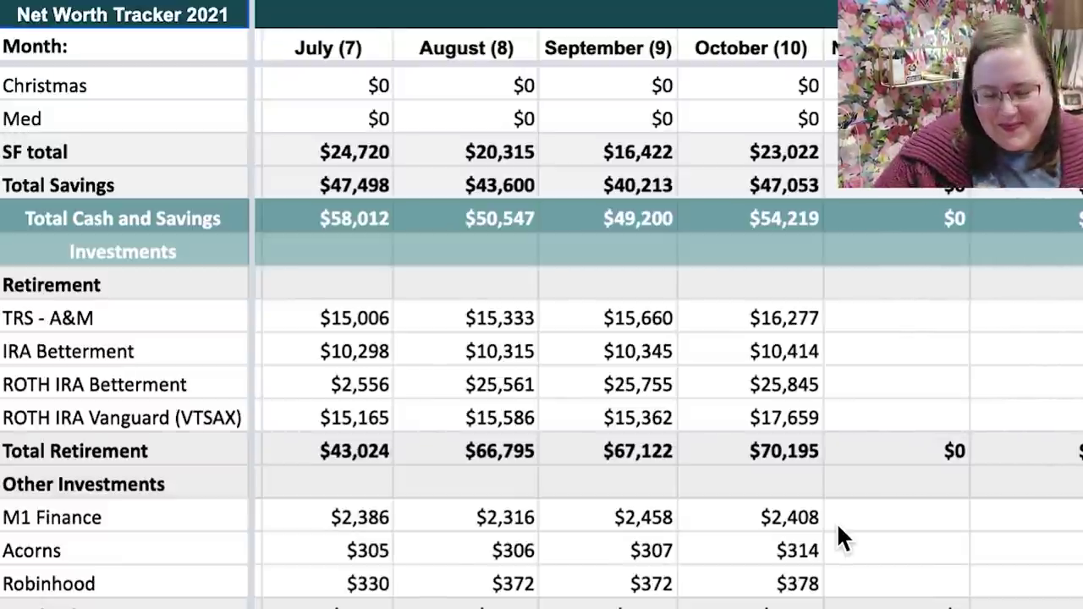
scroll(837, 535, down, 1)
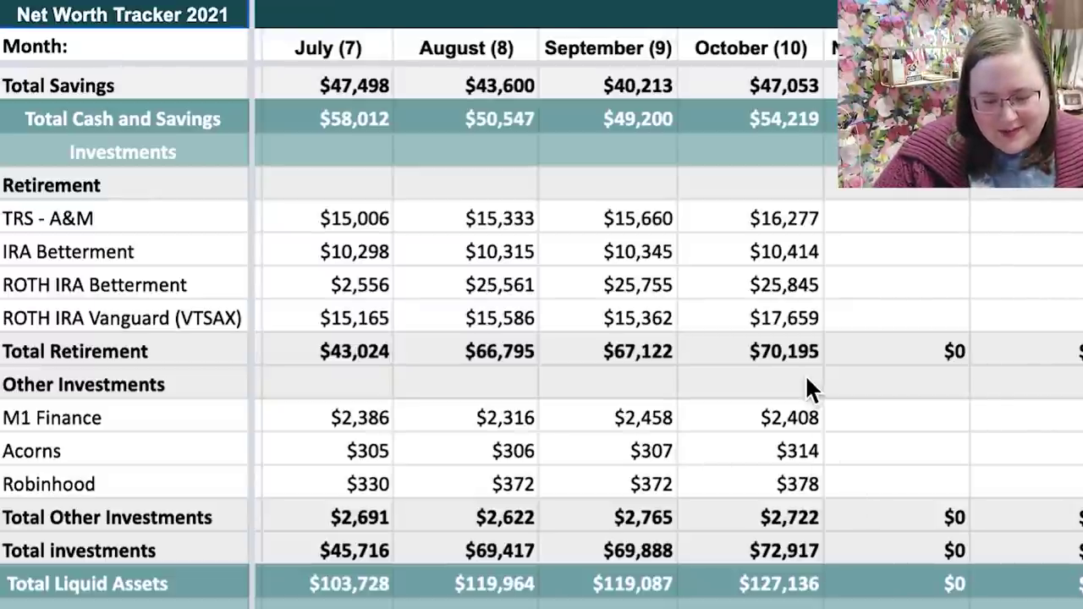
scroll(805, 378, down, 3)
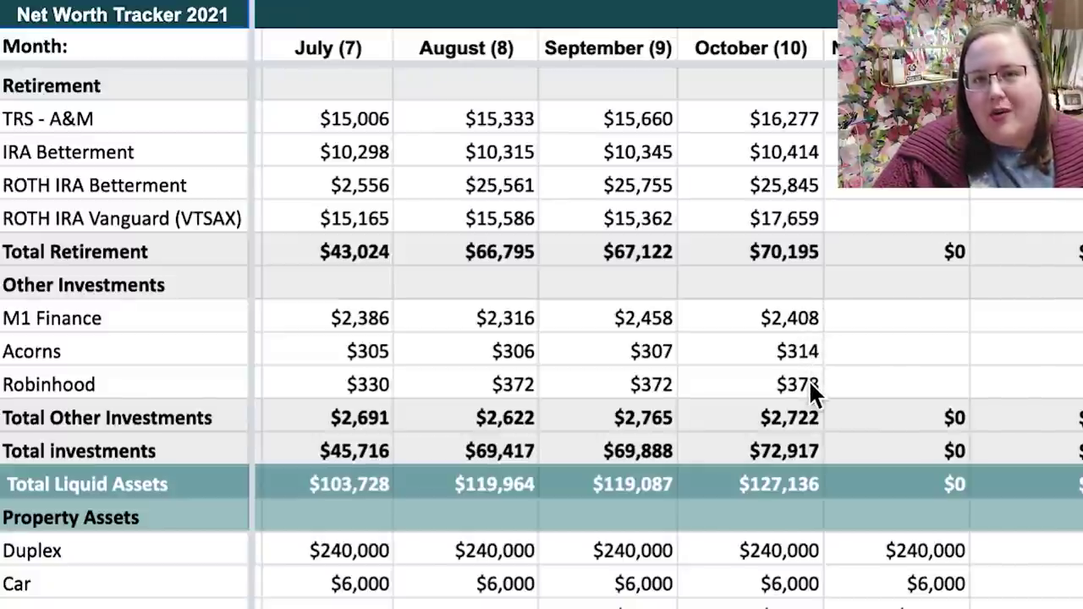
Review October's property assets, mortgage debt and net worth, including the monthly and year-to-date changes.
scroll(808, 379, down, 2)
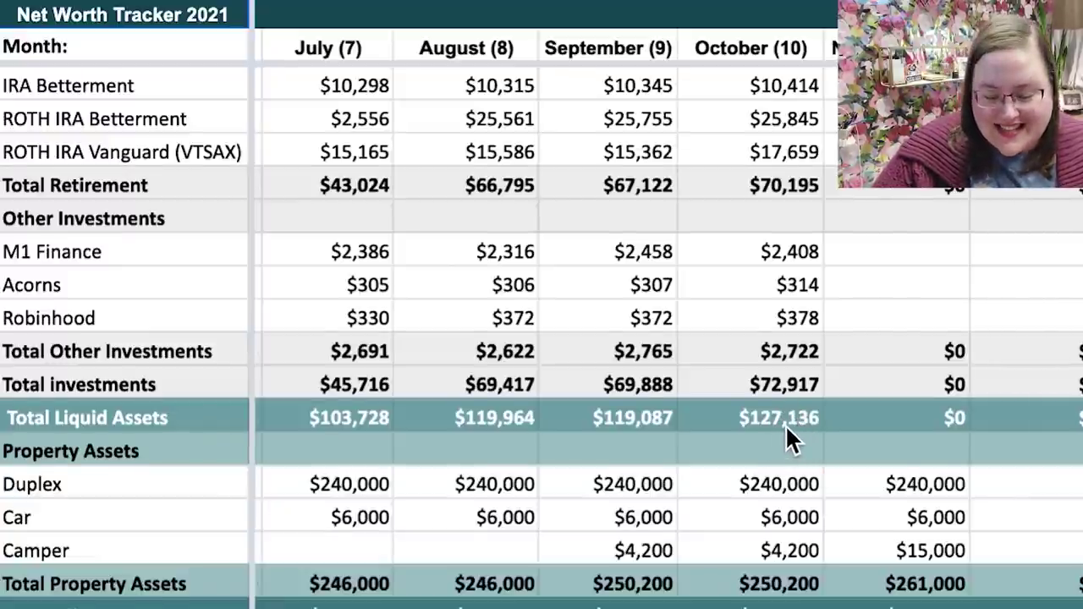
scroll(786, 427, down, 5)
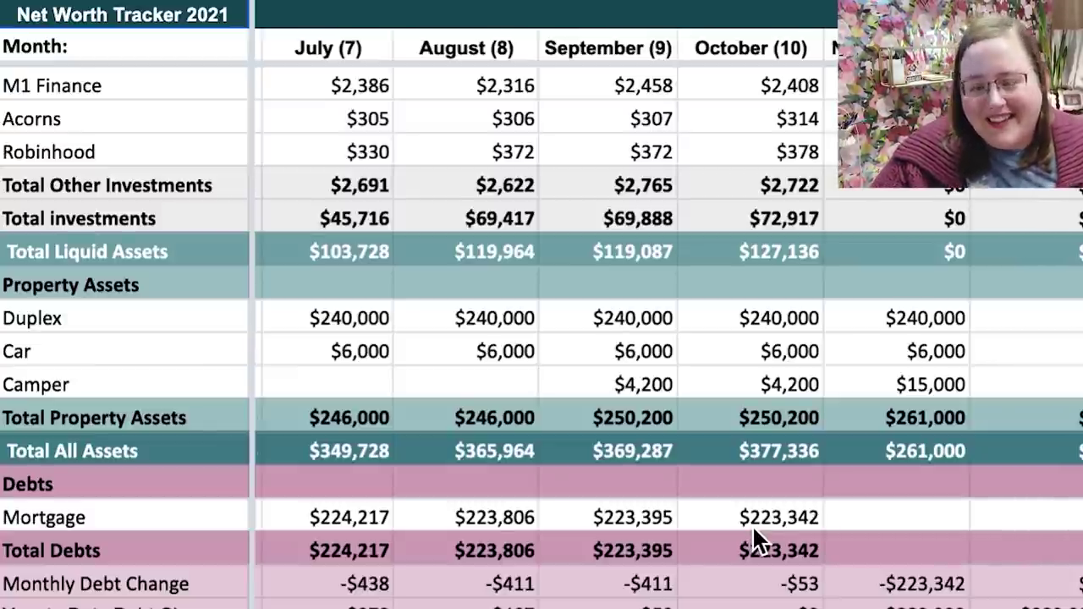
scroll(752, 525, down, 3)
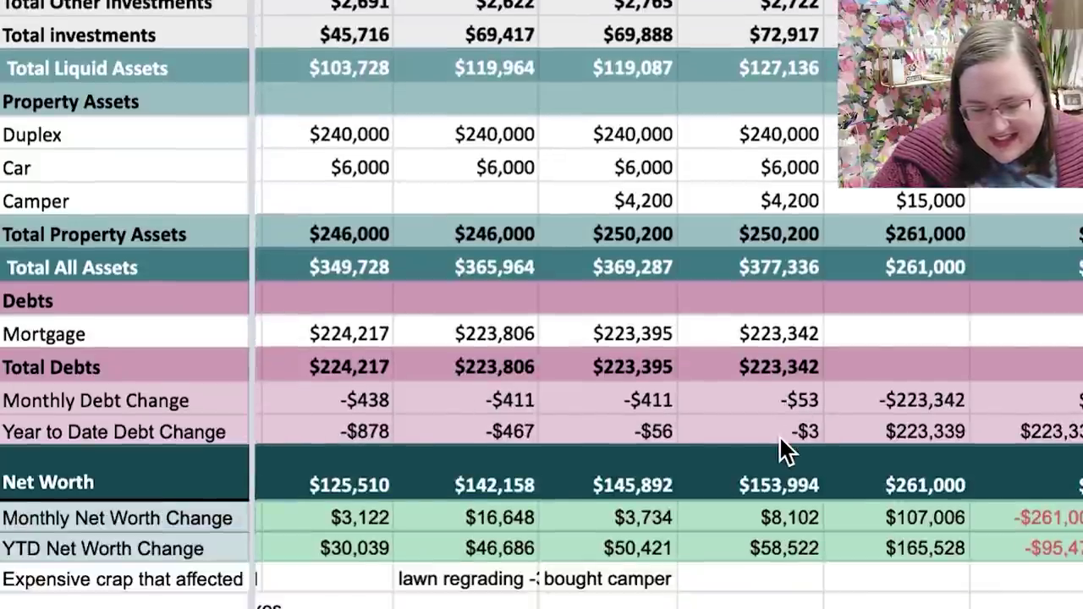